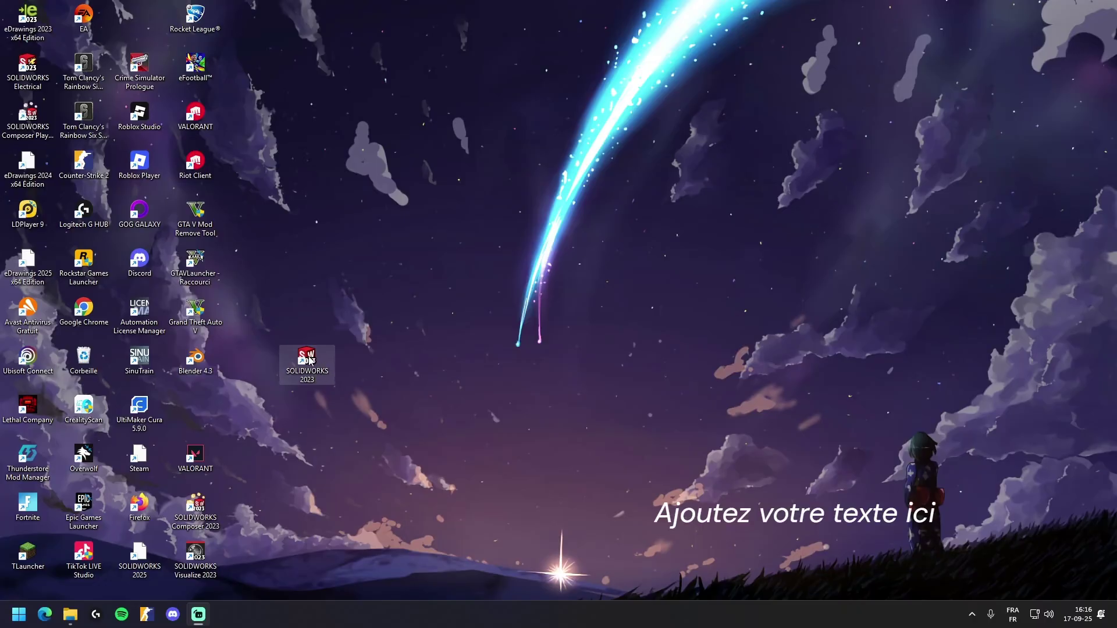
# Launch SOLIDWORKS 2023 and create a new part in a maximized window, keeping MMGS as the unit system
pyautogui.doubleClick(313, 361)
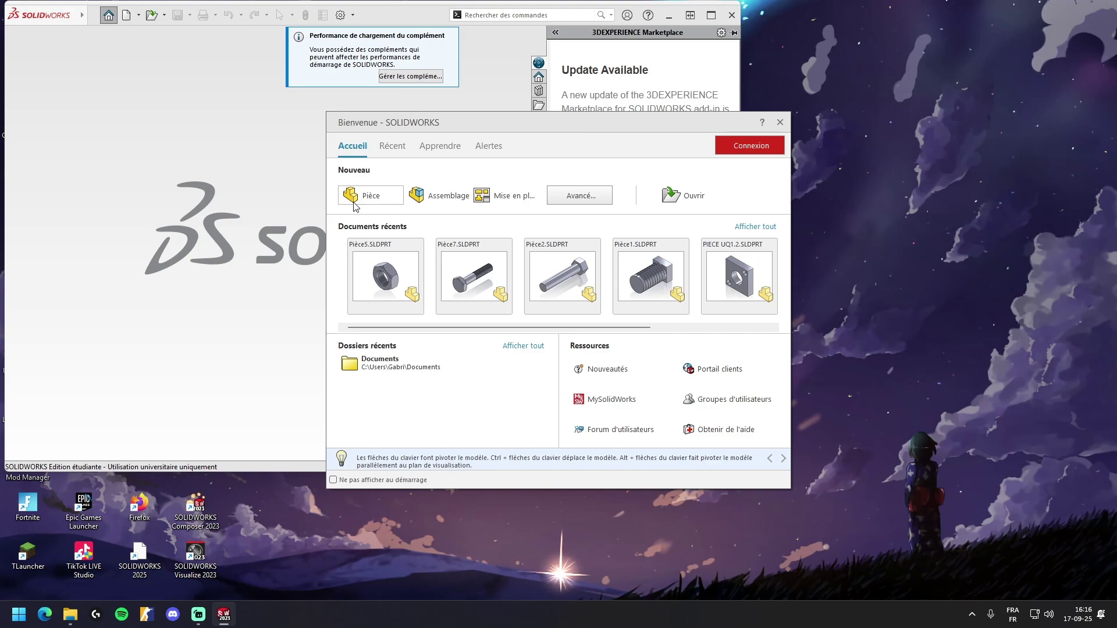
pyautogui.click(373, 201)
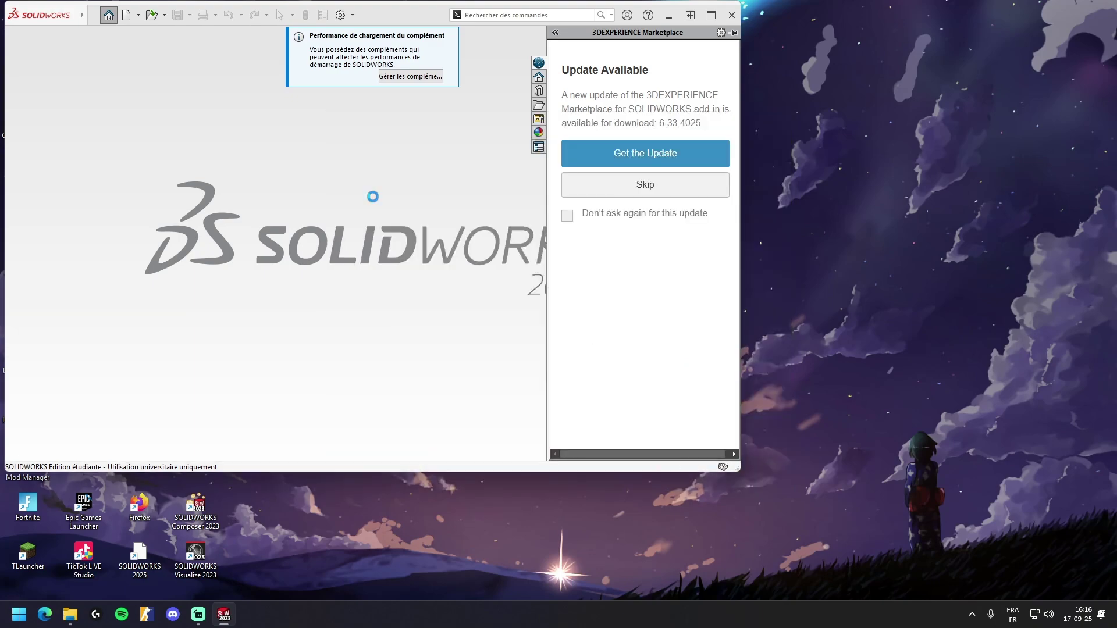
pyautogui.click(711, 15)
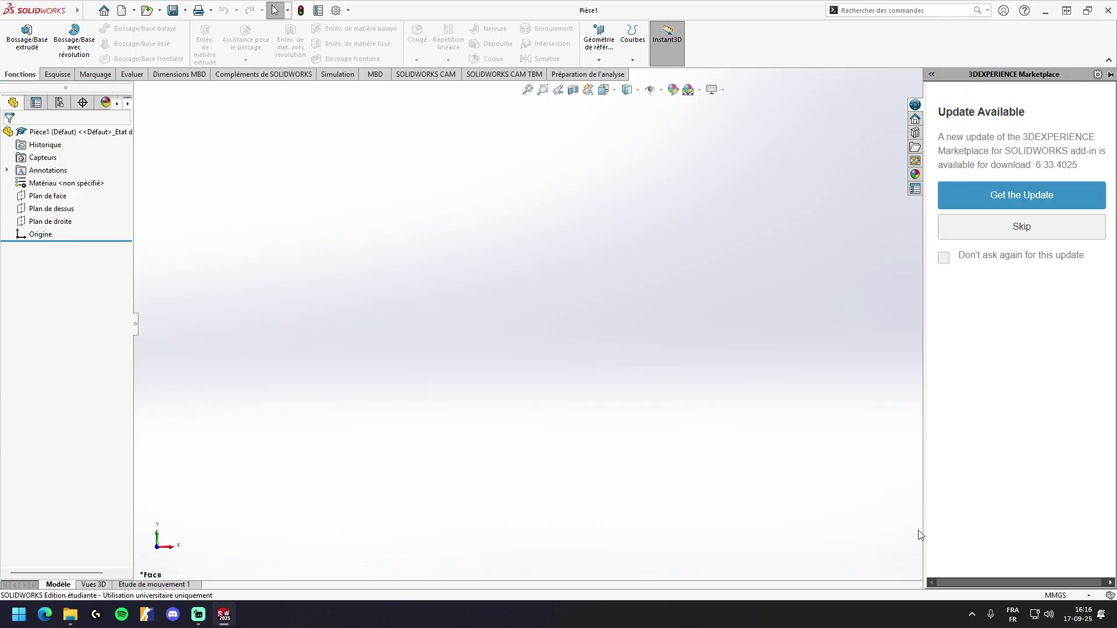
pyautogui.click(1073, 599)
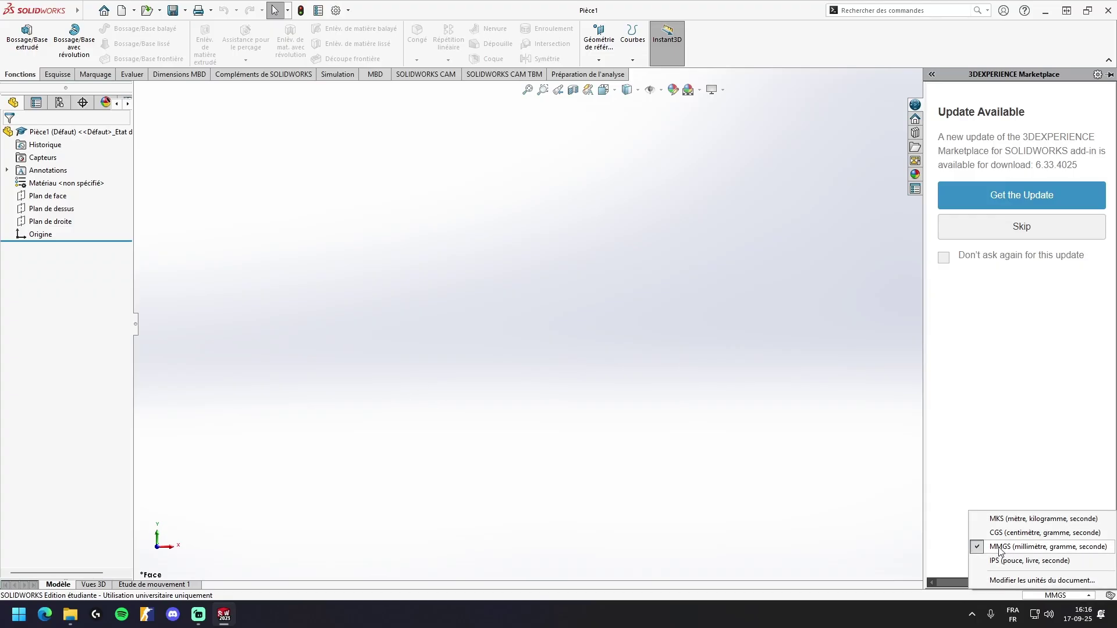
pyautogui.click(600, 391)
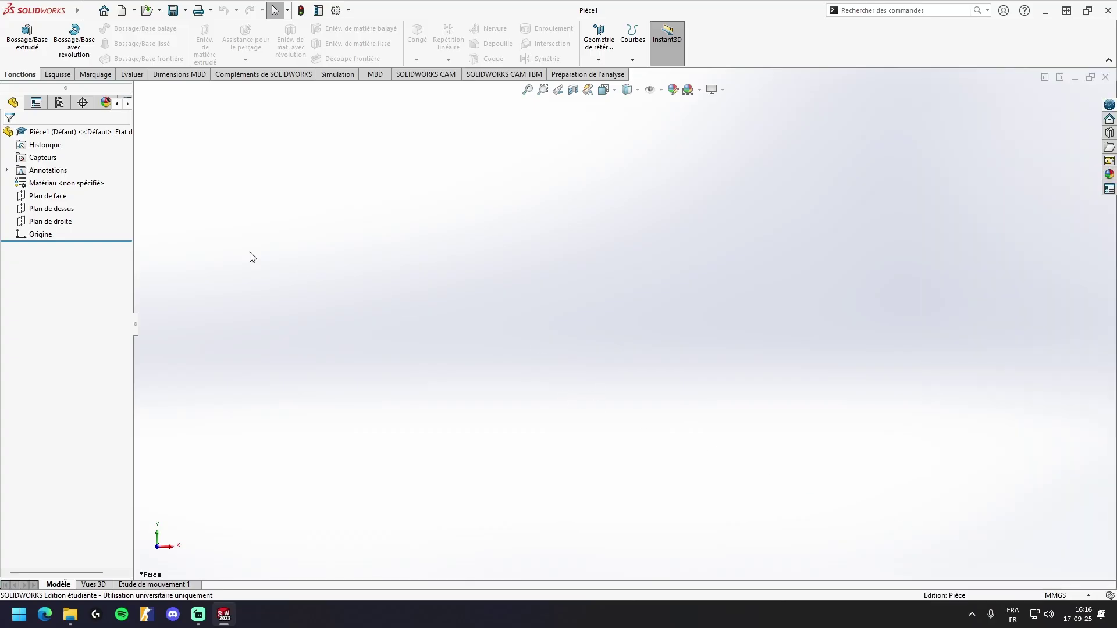
# Start a sketch on Plan de face and draw a vertical construction line about 81 mm long upward from the origin
pyautogui.click(56, 198)
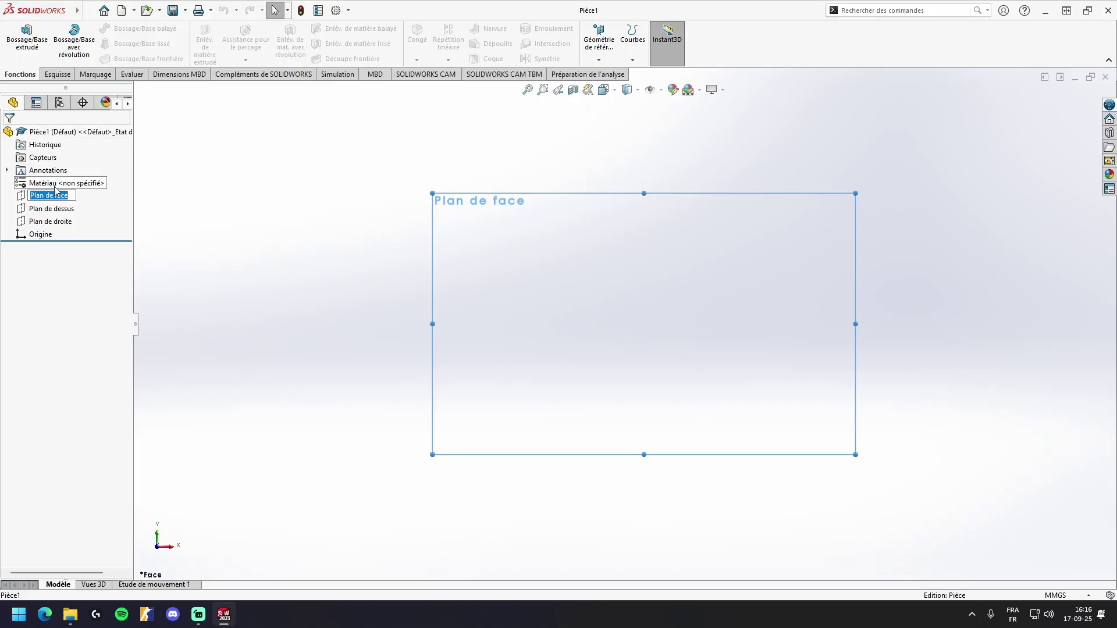
pyautogui.click(36, 180)
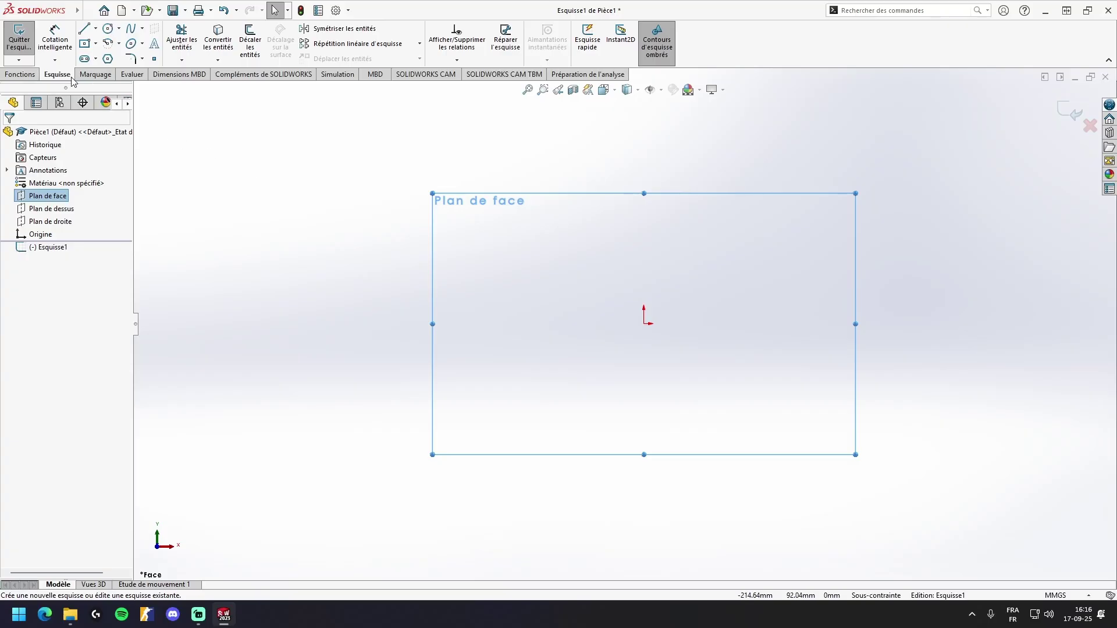
pyautogui.click(94, 30)
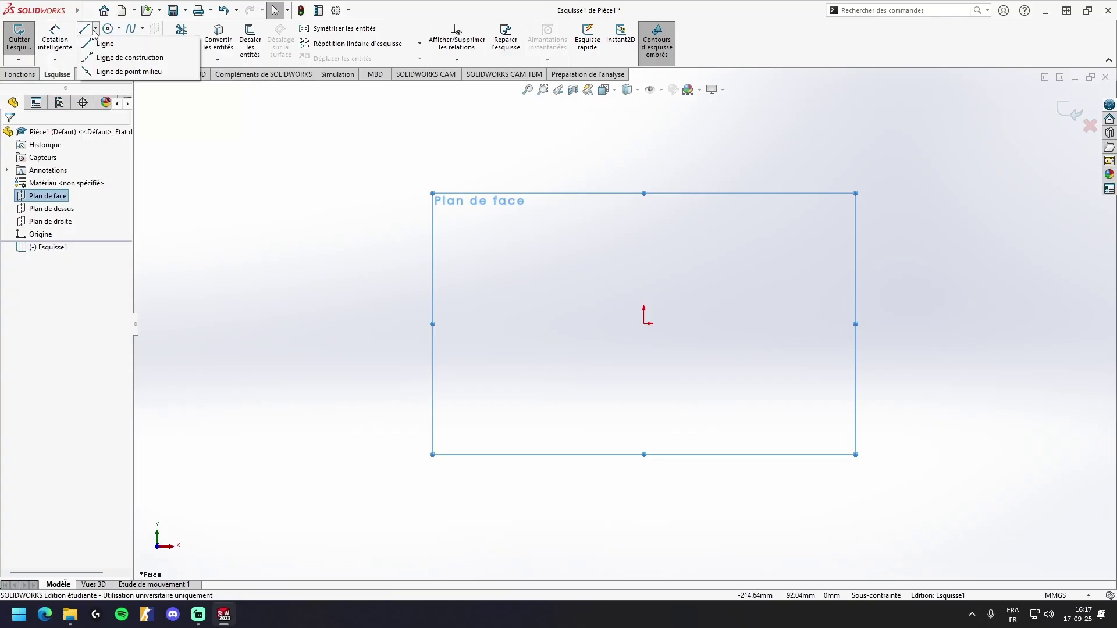
pyautogui.click(125, 59)
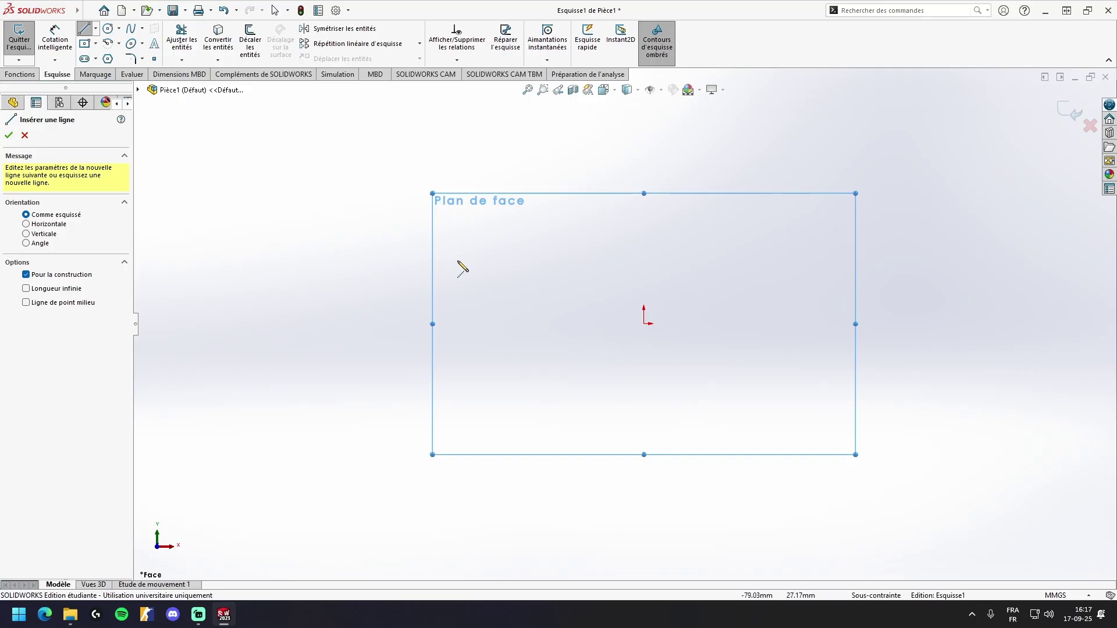
pyautogui.click(644, 324)
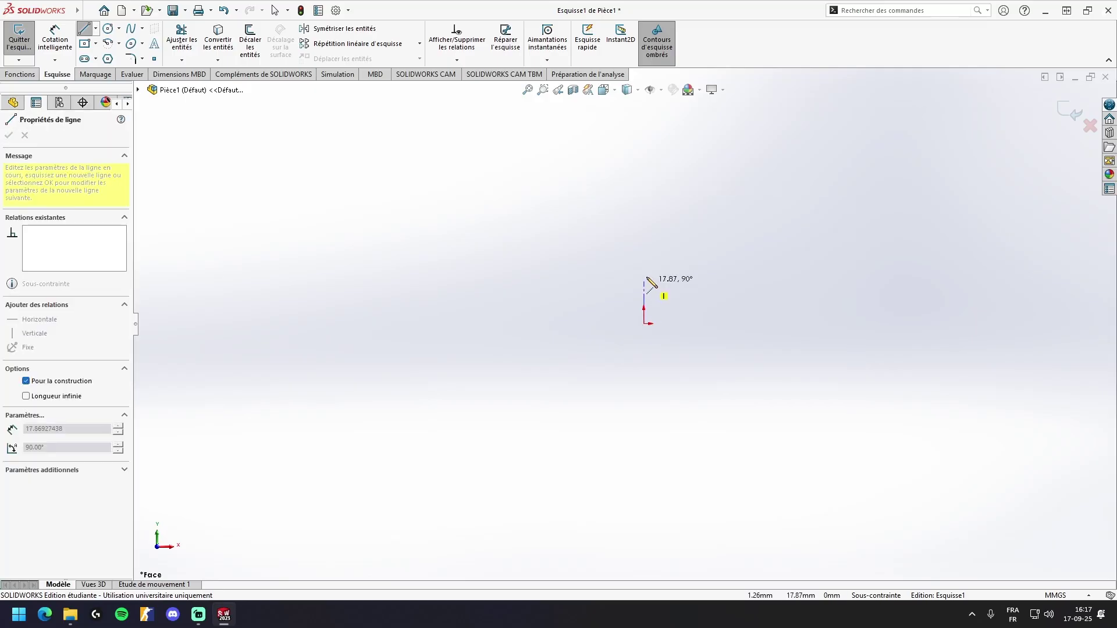
pyautogui.click(644, 133)
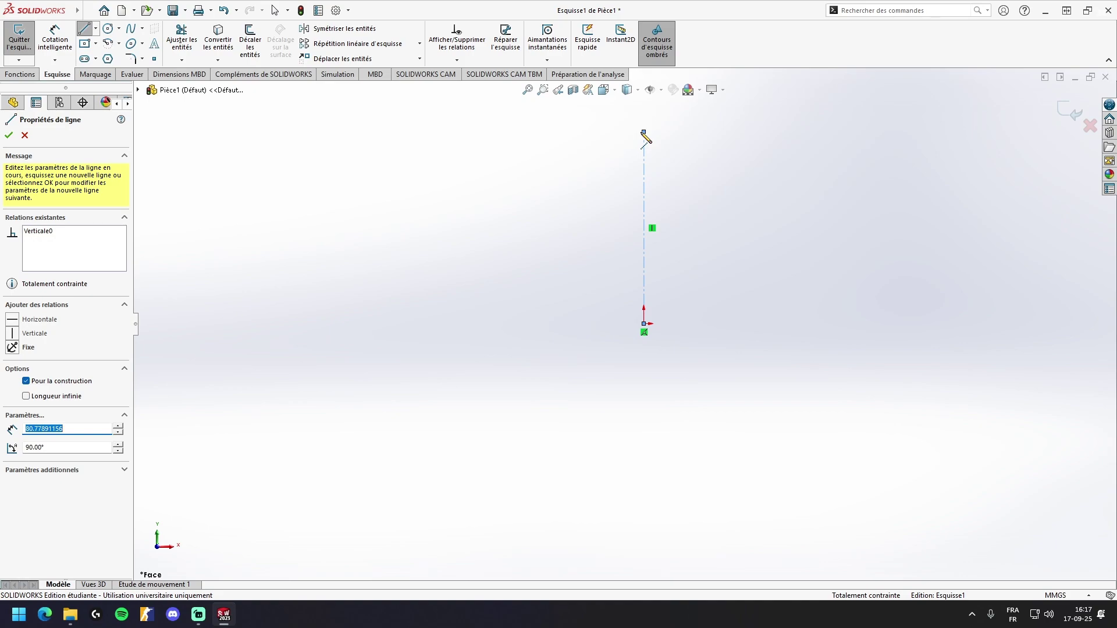
pyautogui.press('Escape')
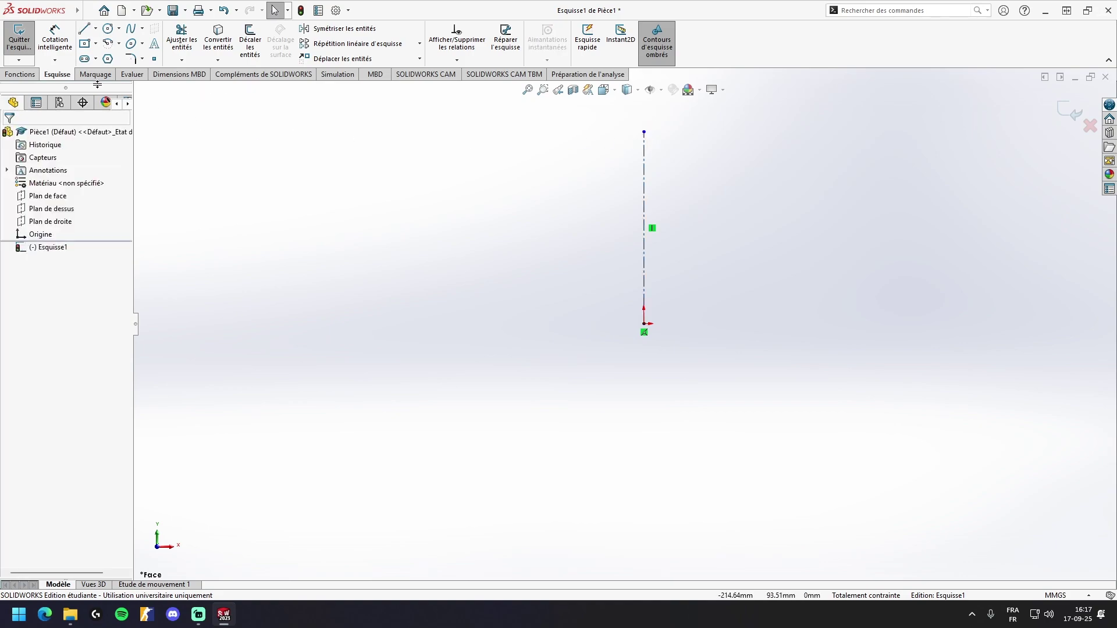
# Dimension the vertical construction line at 80 mm and place the dimension farther away from the line
pyautogui.click(53, 44)
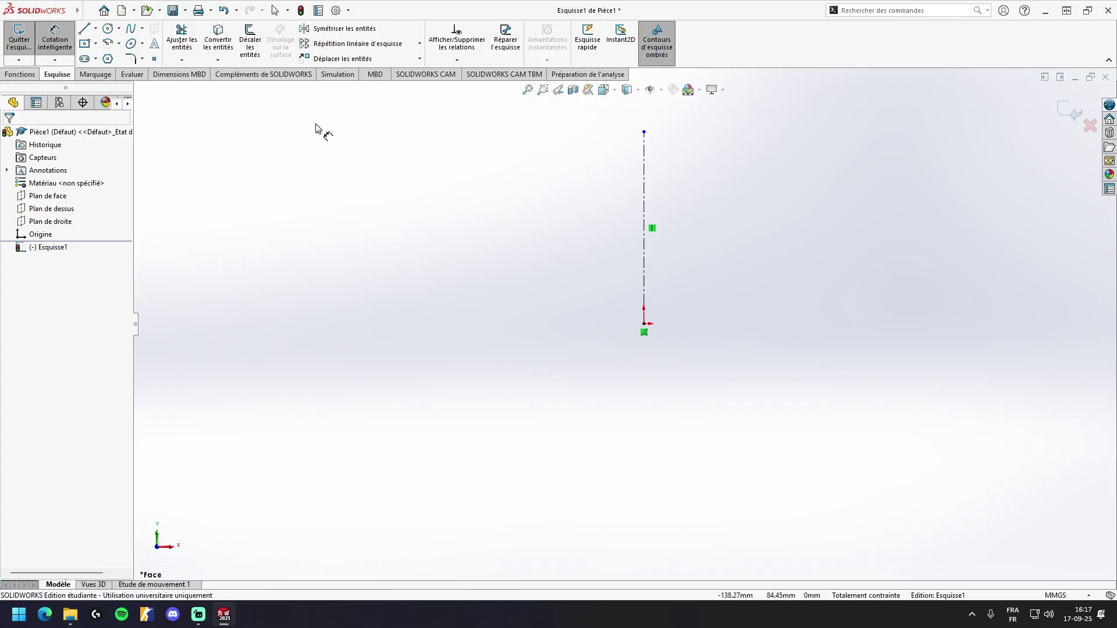
pyautogui.click(645, 223)
pyautogui.click(564, 214)
pyautogui.press('BackSpace')
pyautogui.write('_a')
pyautogui.press('BackSpace')
pyautogui.write('80')
pyautogui.press('Return')
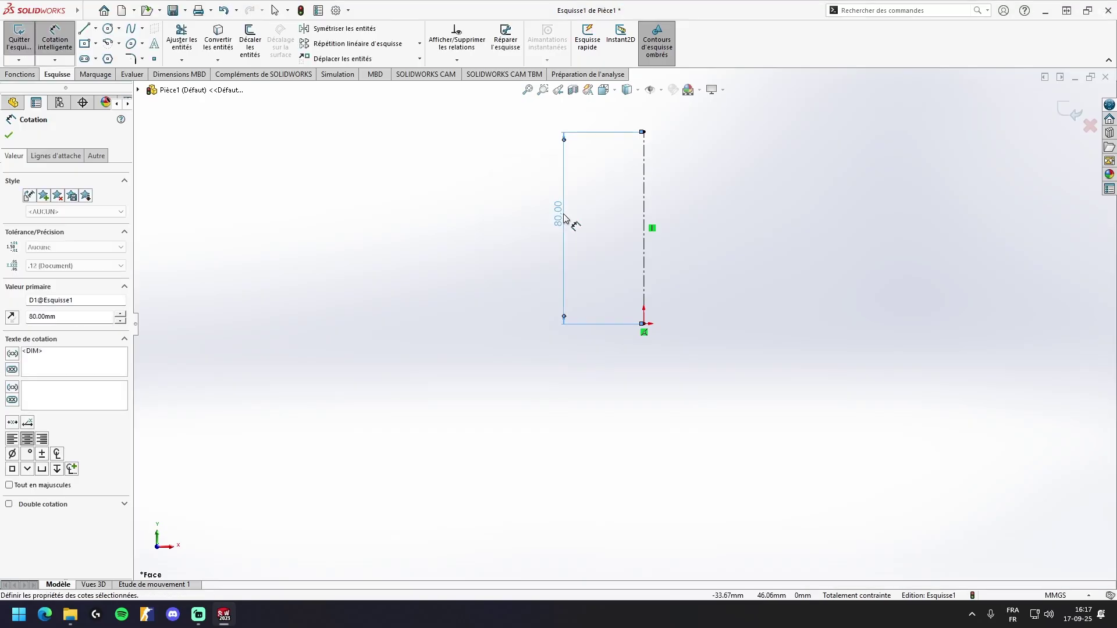
pyautogui.scroll(1, 599, 239)
pyautogui.moveTo(565, 233); pyautogui.dragTo(533, 234)
pyautogui.click(459, 223)
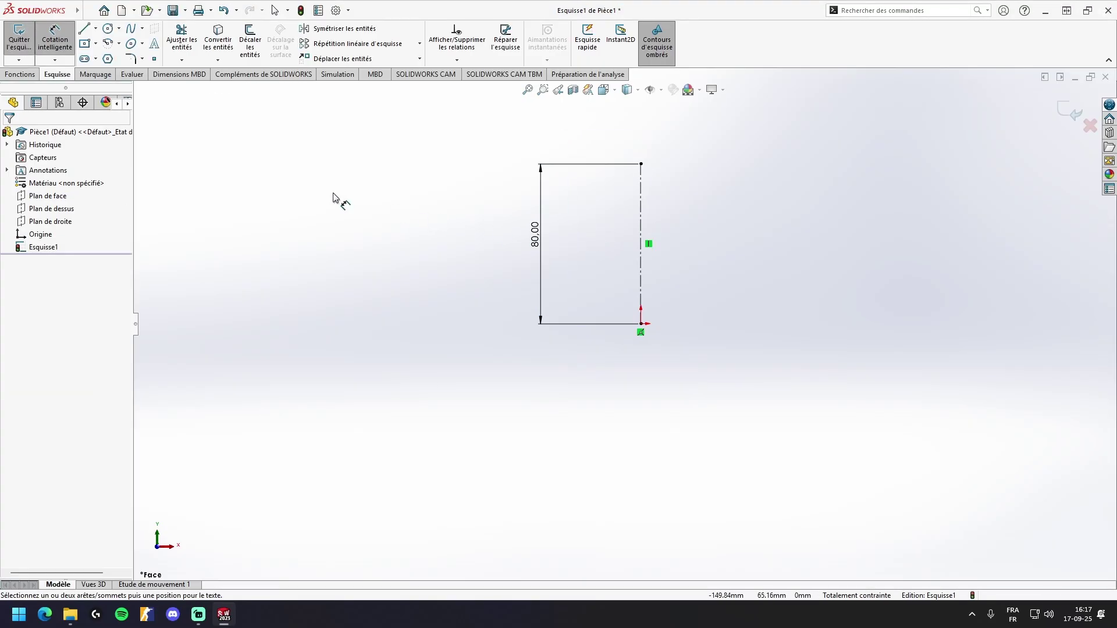
# Sketch a five-line stepped half-profile left of the axis, about 21 mm wide at its top and 41 mm wide at its base
pyautogui.click(95, 30)
pyautogui.click(95, 30)
pyautogui.click(95, 30)
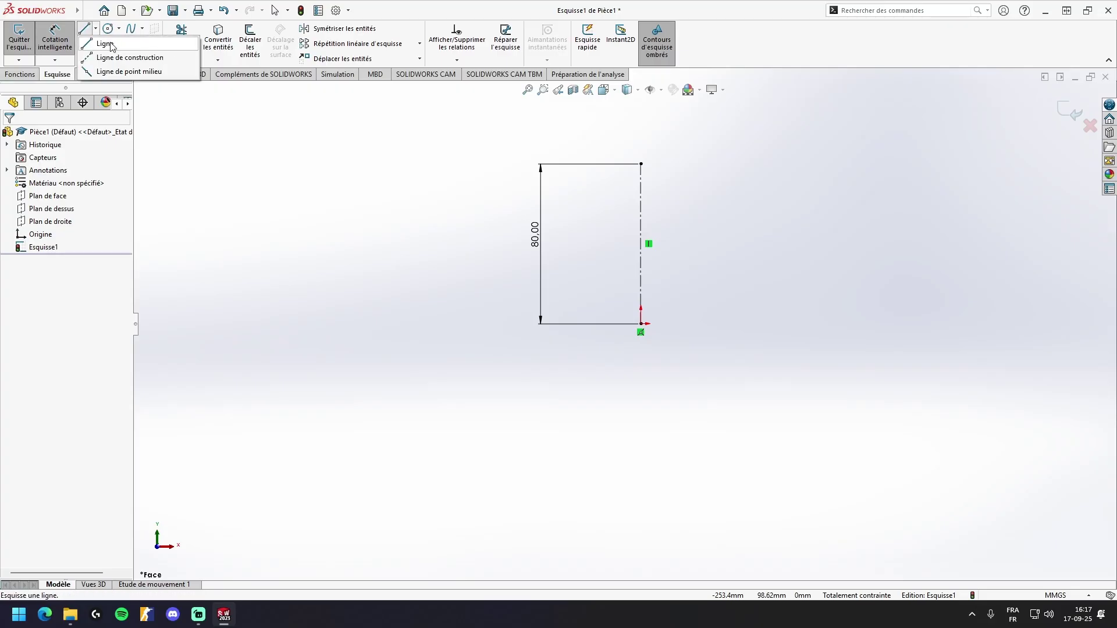
pyautogui.click(106, 44)
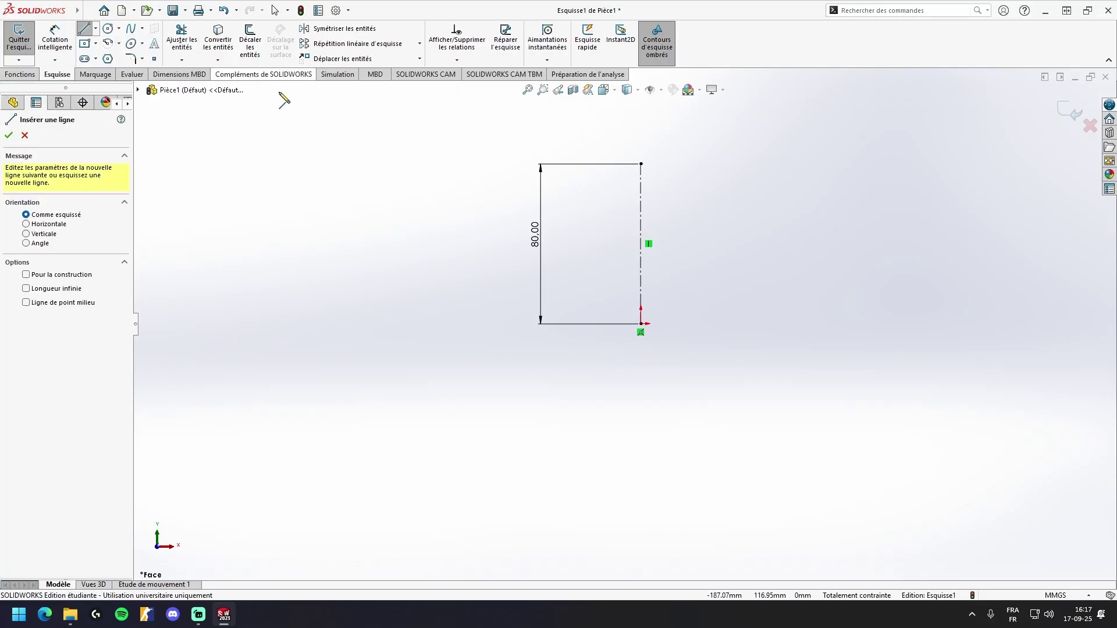
pyautogui.click(641, 179)
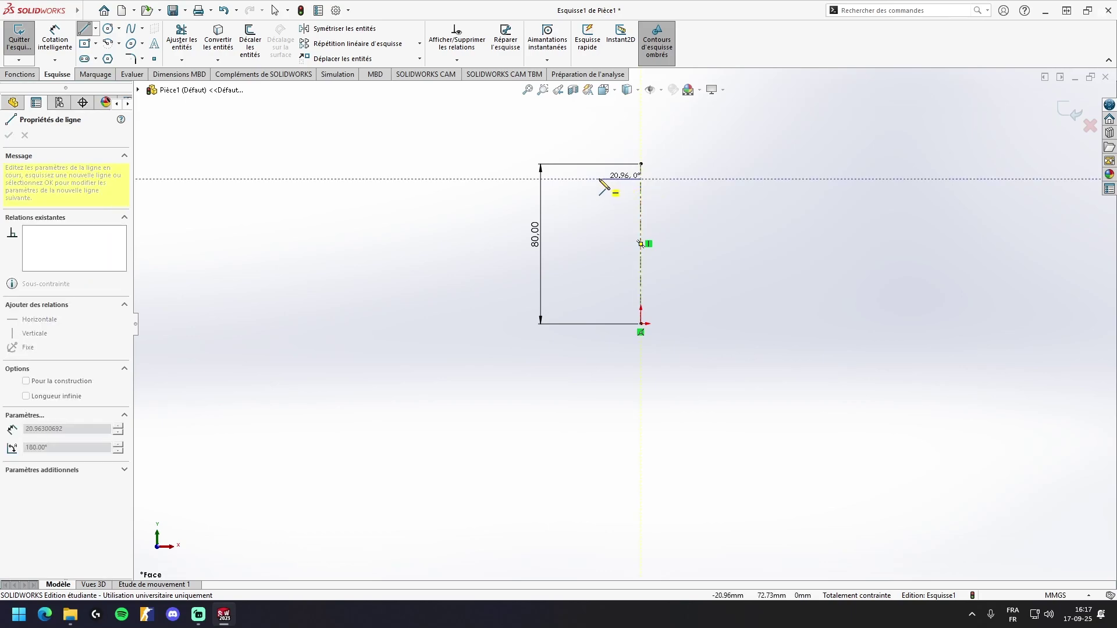
pyautogui.click(599, 180)
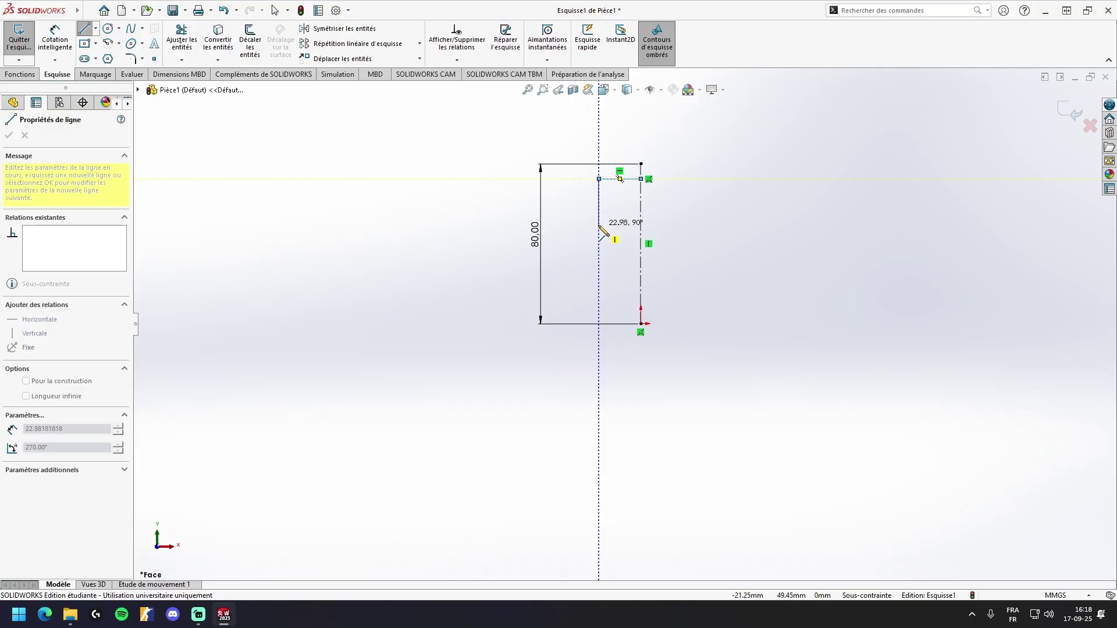
pyautogui.click(599, 238)
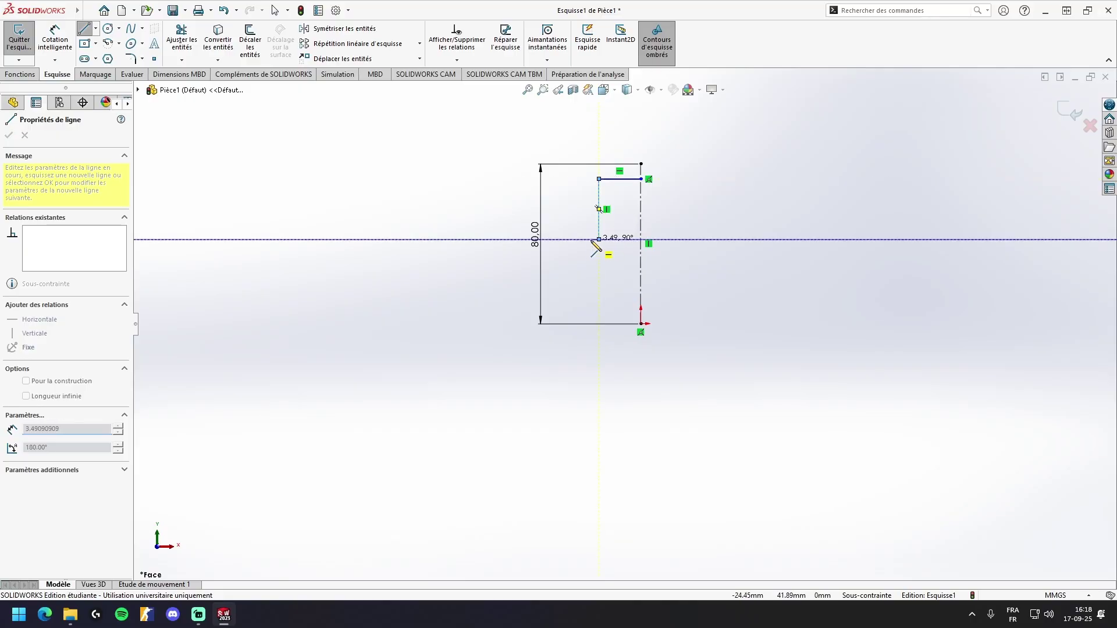
pyautogui.click(559, 239)
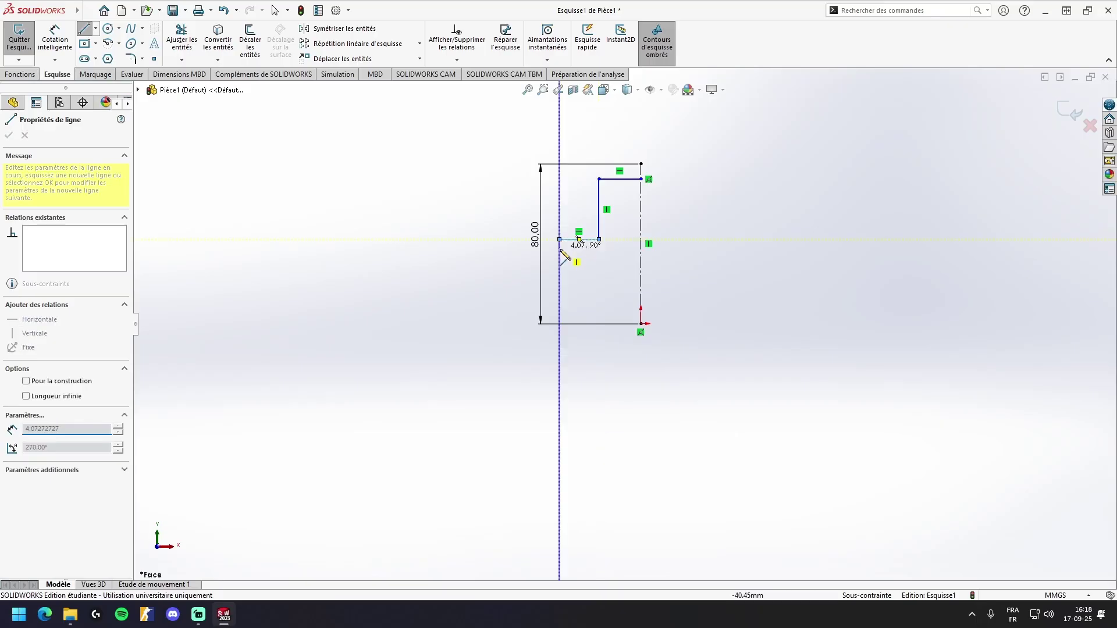
pyautogui.click(559, 294)
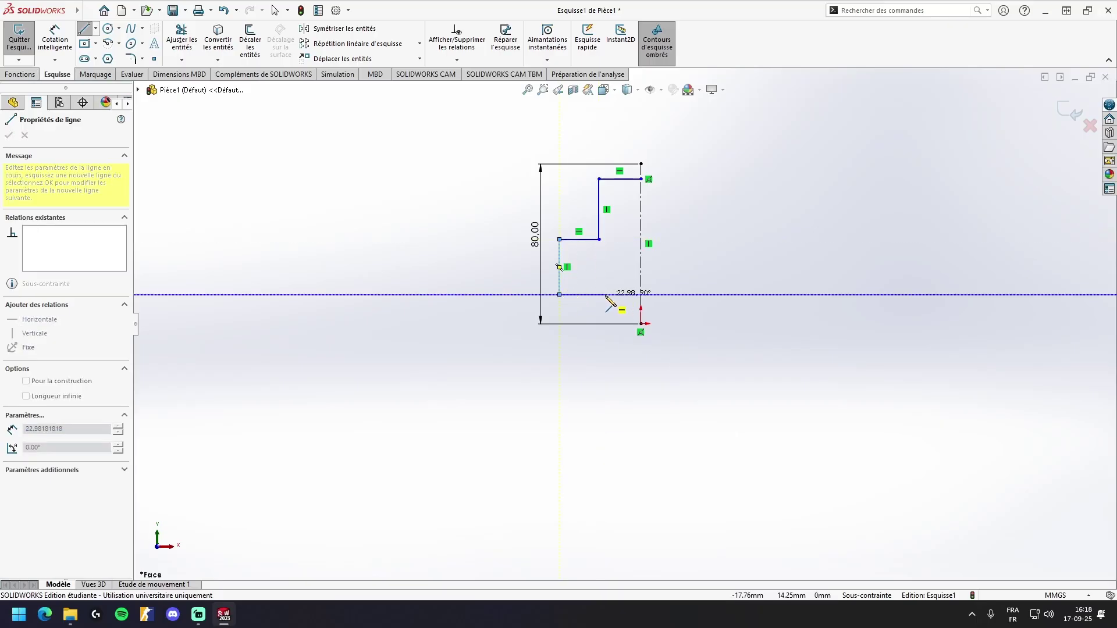
pyautogui.click(641, 295)
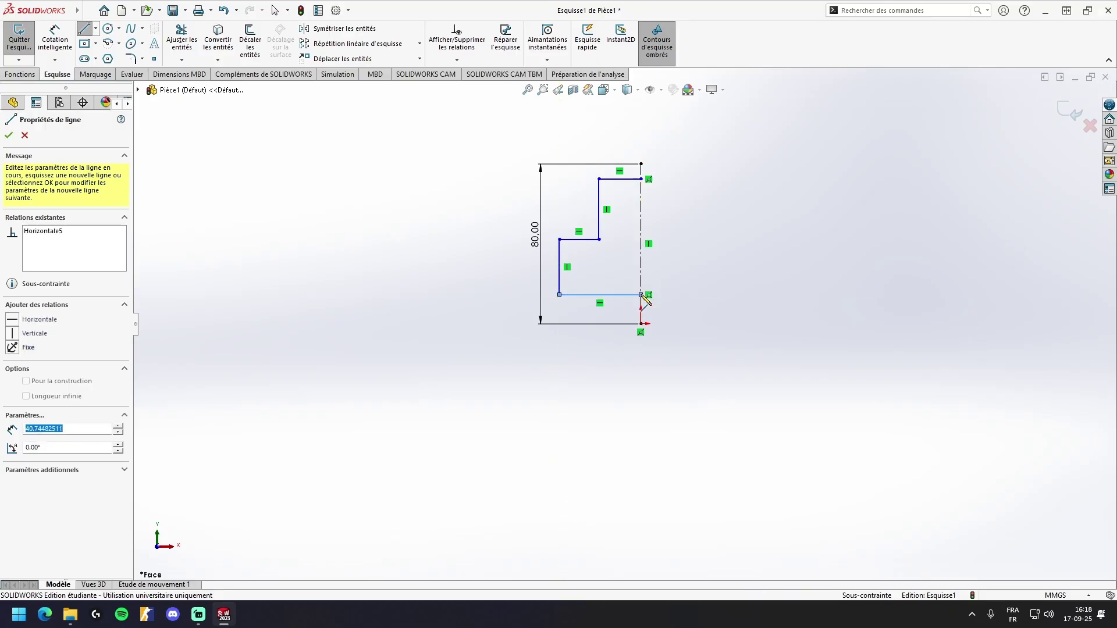
pyautogui.click(642, 179)
pyautogui.press('Escape')
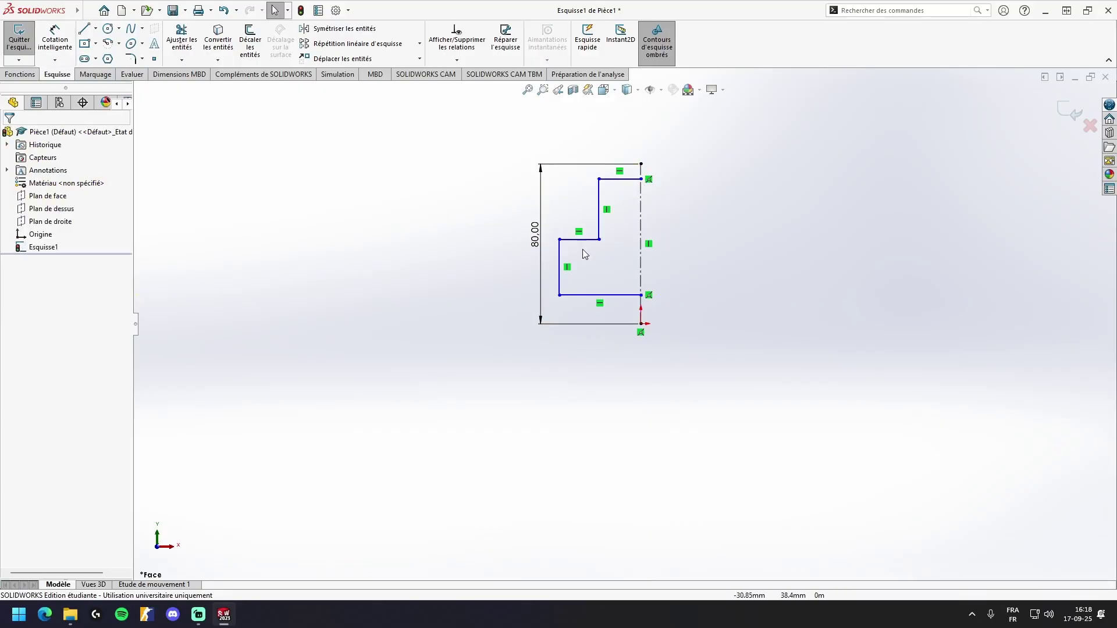
# Move the 80 mm dimension farther out and set the distance between the profile's top and bottom edges to 60 mm
pyautogui.moveTo(532, 232); pyautogui.dragTo(479, 235)
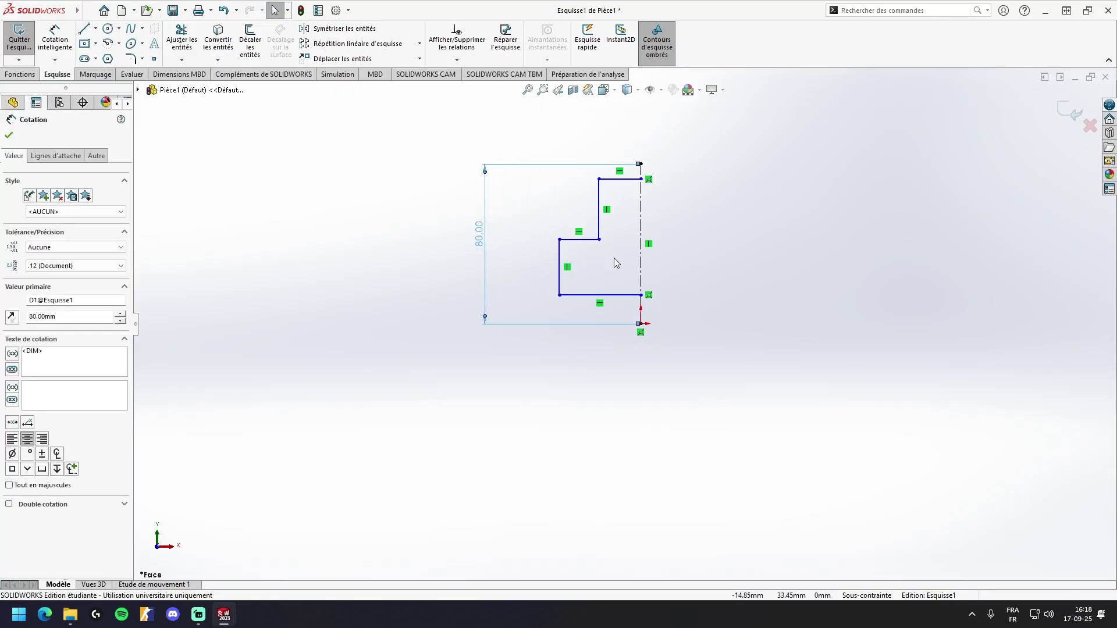
pyautogui.click(374, 170)
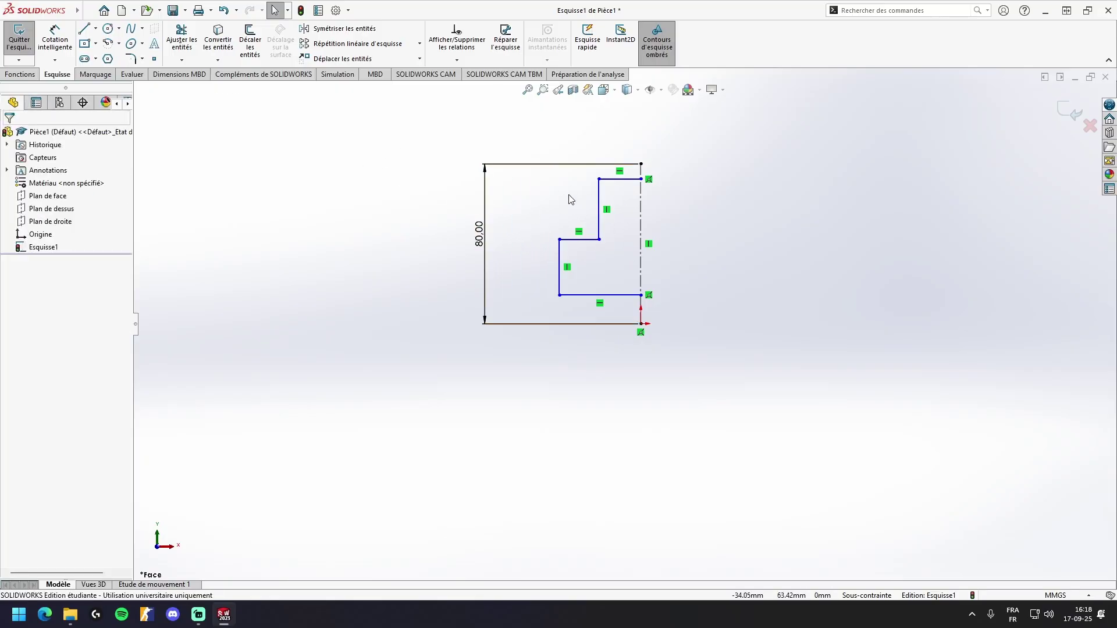
pyautogui.click(56, 42)
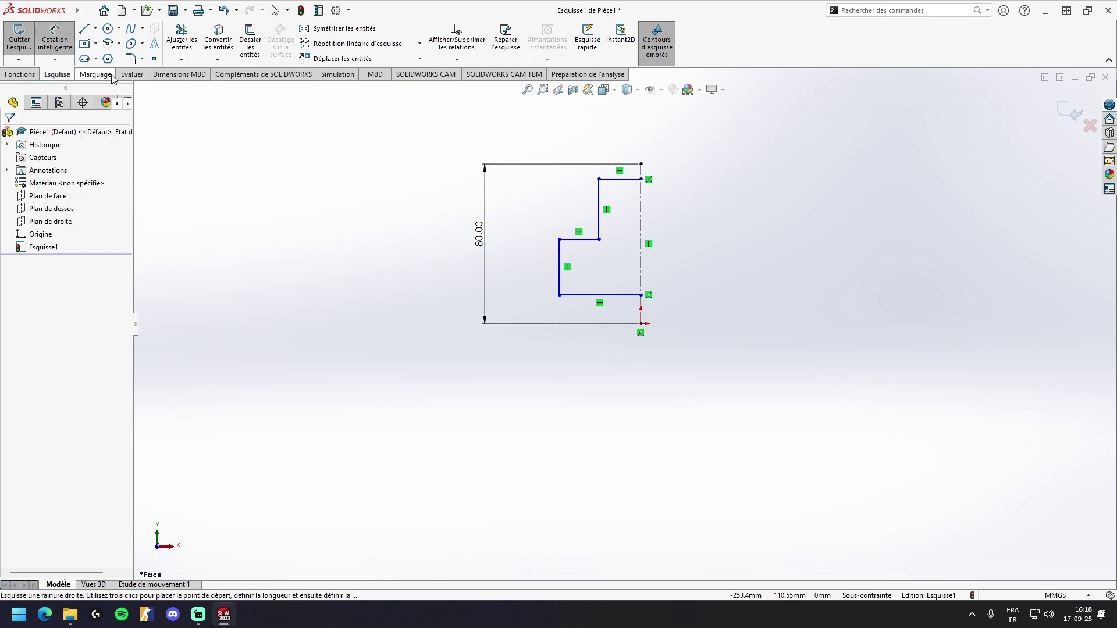
pyautogui.click(632, 180)
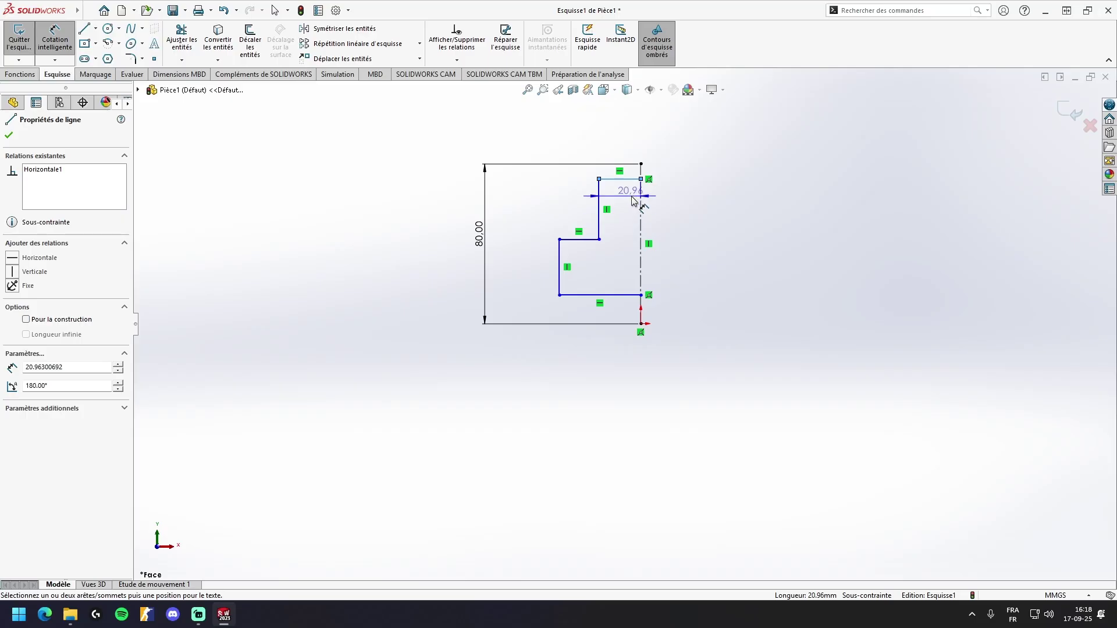
pyautogui.click(629, 295)
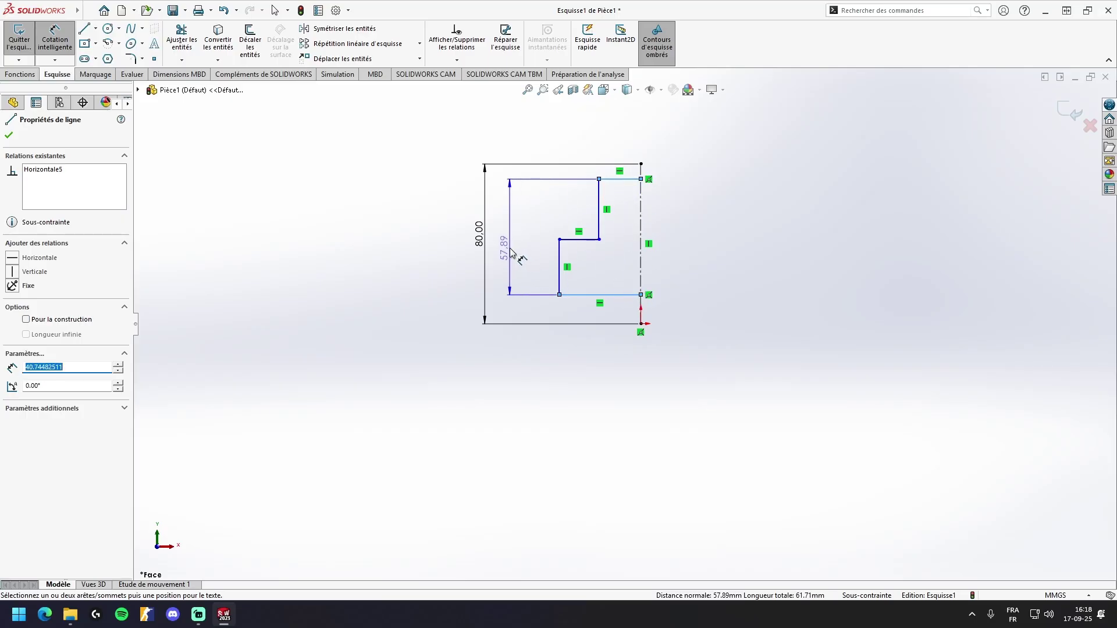
pyautogui.click(511, 251)
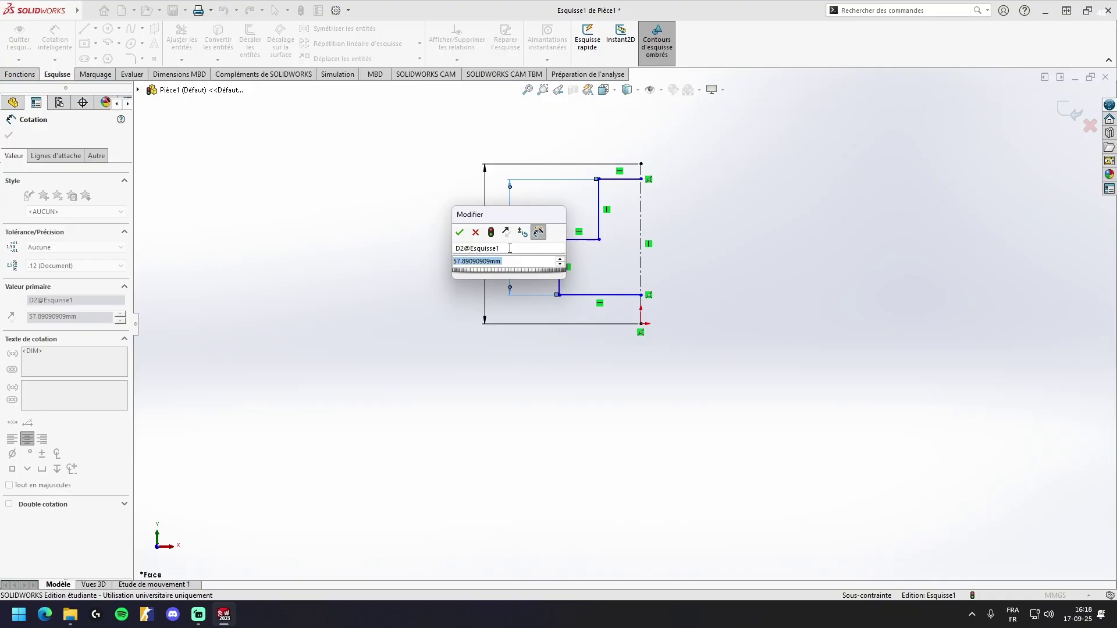
pyautogui.press('BackSpace')
pyautogui.write('60')
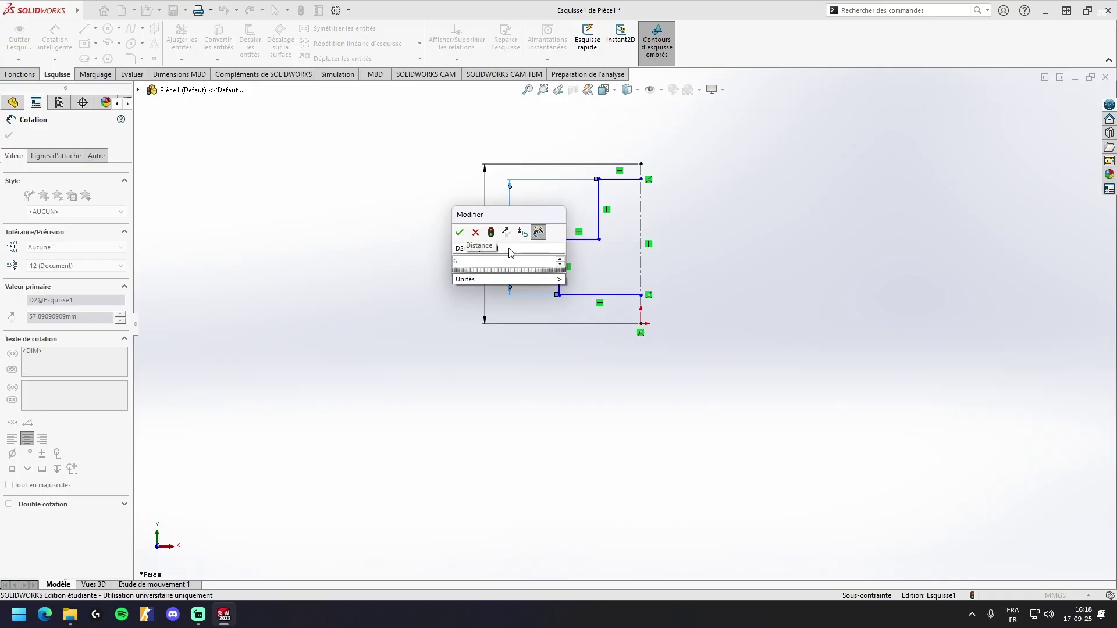
pyautogui.press('Return')
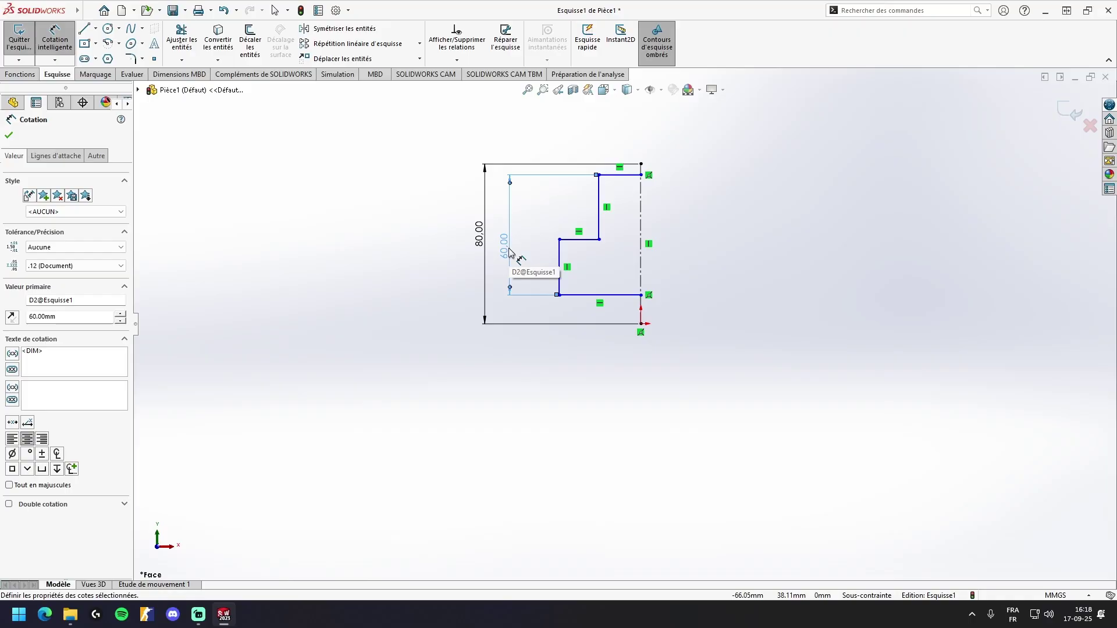
# Dimension the vertical distance between the profile's top edge and its middle step edge at 30 mm
pyautogui.click(633, 175)
pyautogui.click(587, 240)
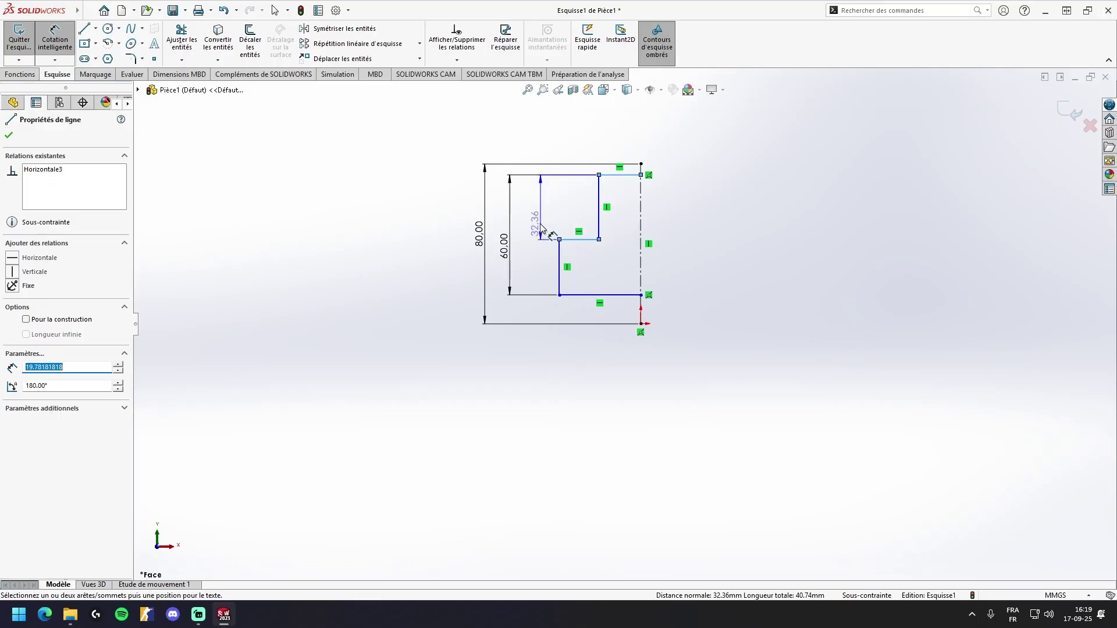
pyautogui.click(531, 219)
pyautogui.press('BackSpace')
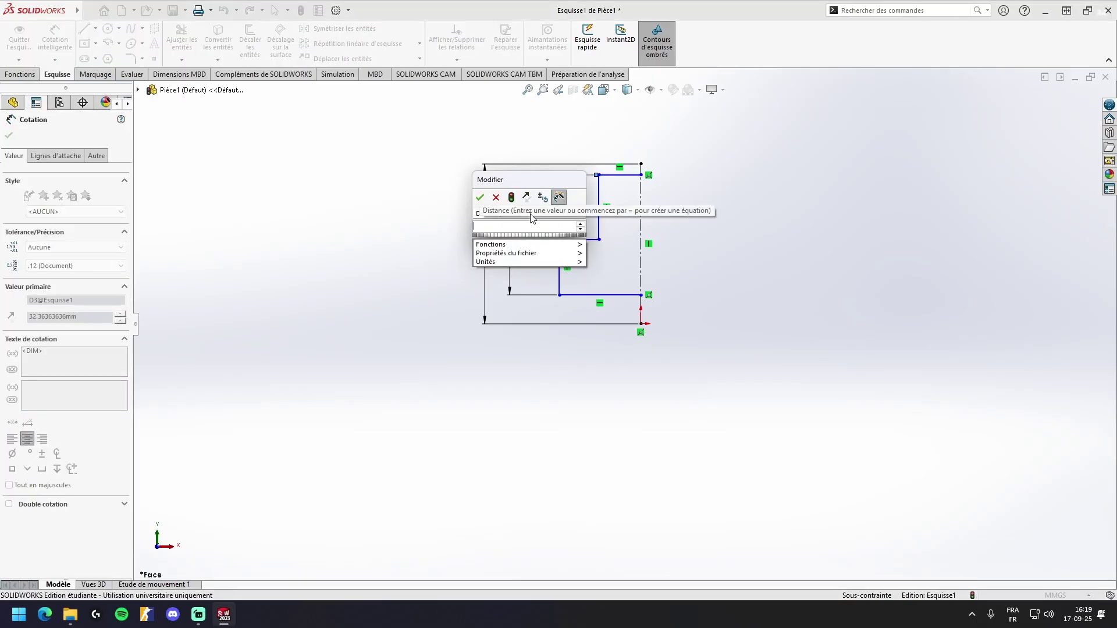
pyautogui.write('30')
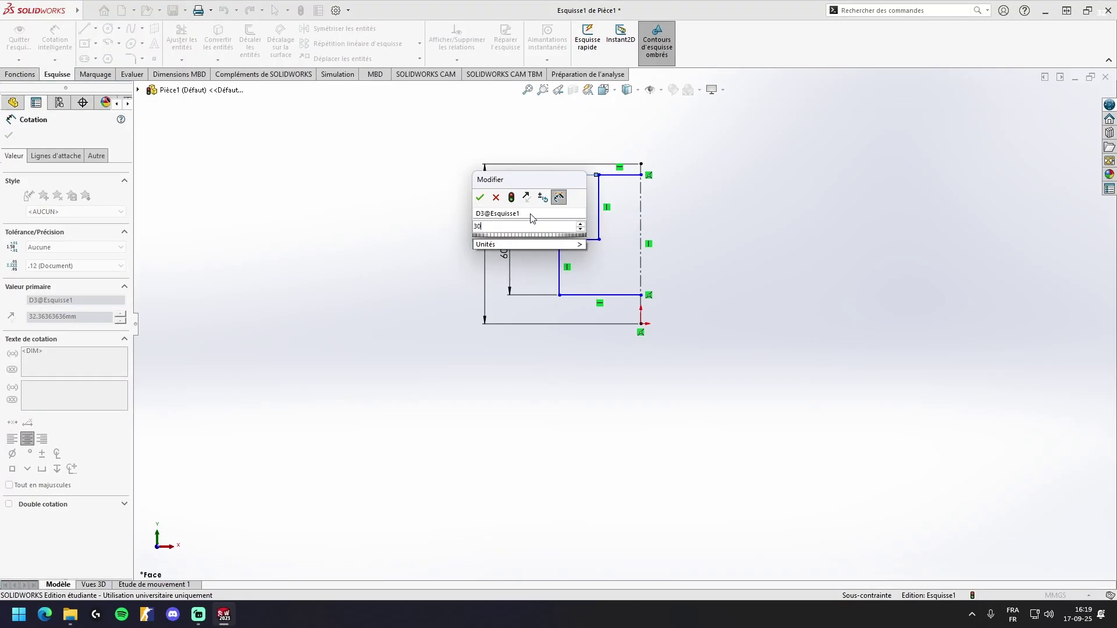
pyautogui.press('Return')
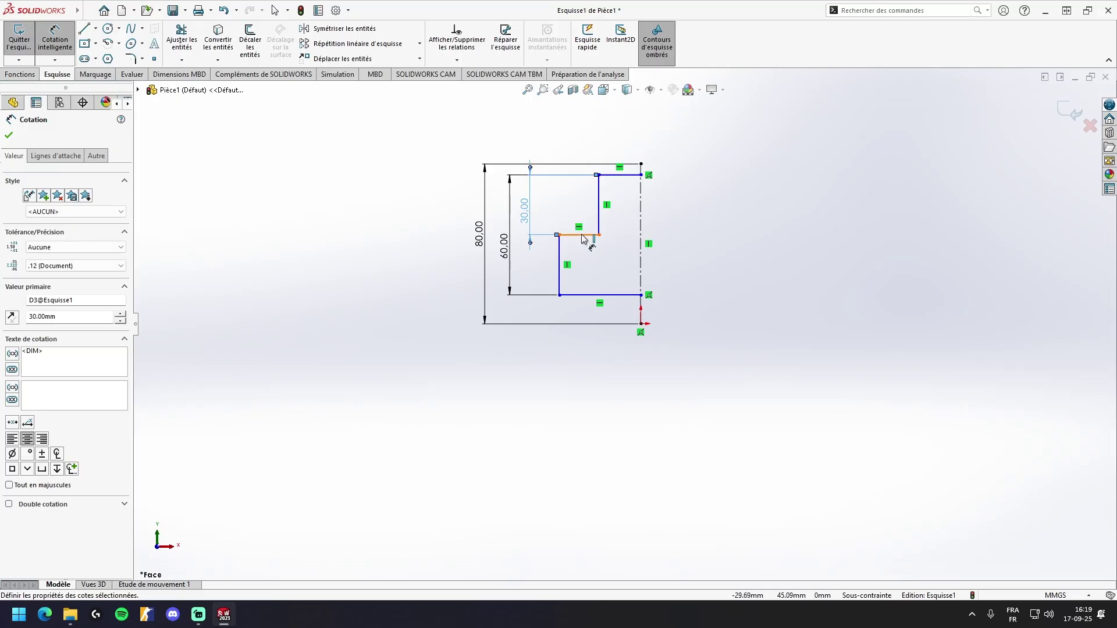
# Add a driven reference dimension between the middle step edge and the bottom edge, aligned below the upper step's dimension
pyautogui.click(584, 236)
pyautogui.click(597, 297)
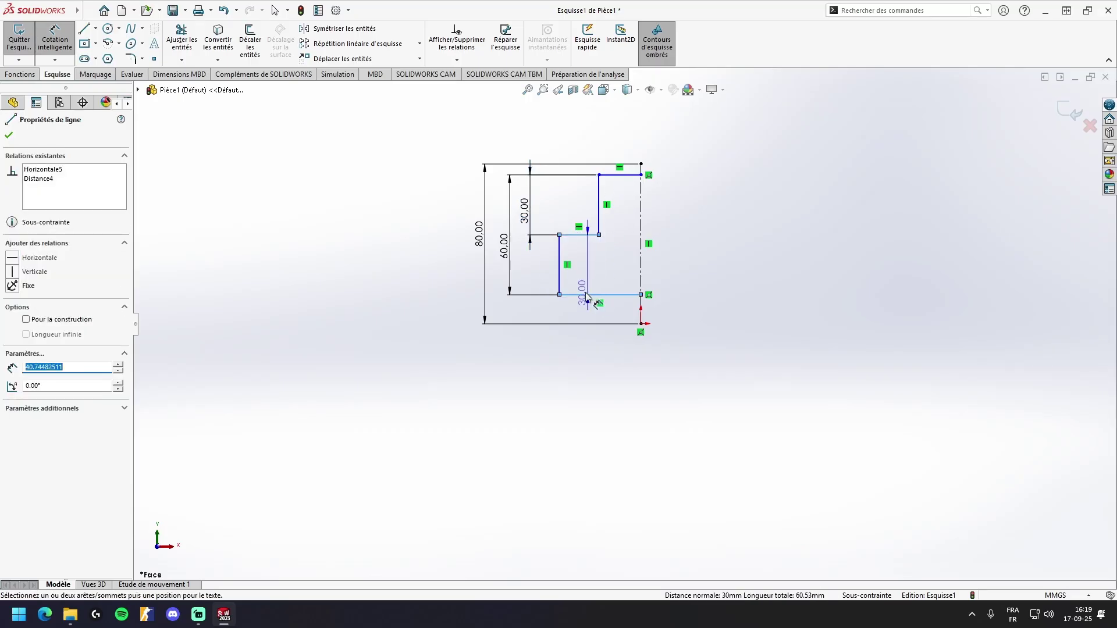
pyautogui.click(532, 274)
pyautogui.click(627, 302)
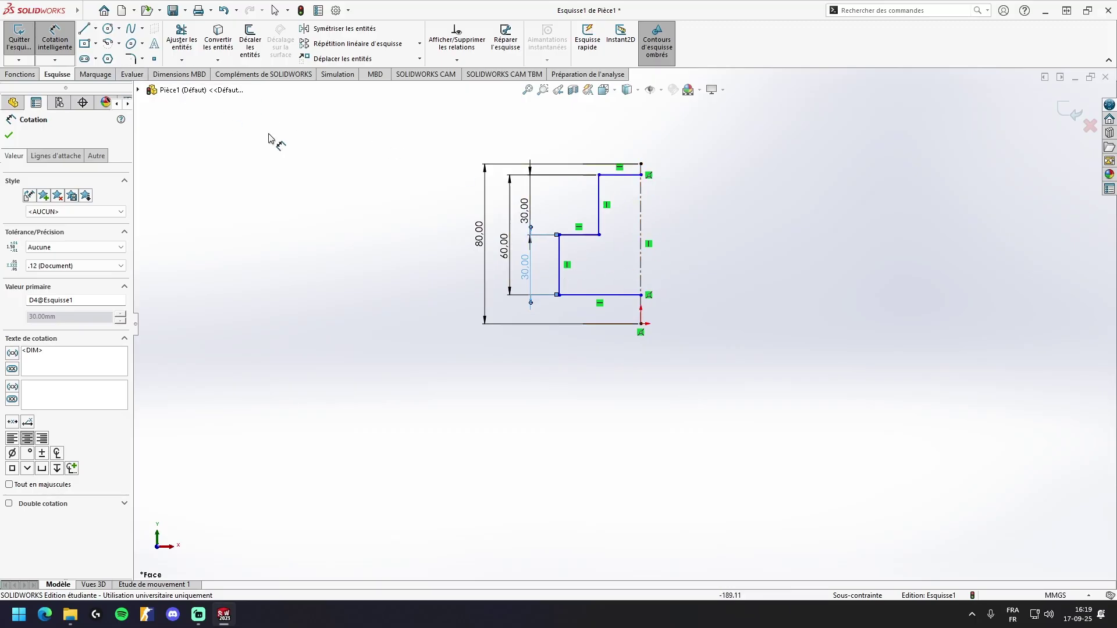
# Add a doubled diameter dimension from the upper vertical edge across the construction axis, place it below the profile and set it to 40 mm
pyautogui.click(599, 205)
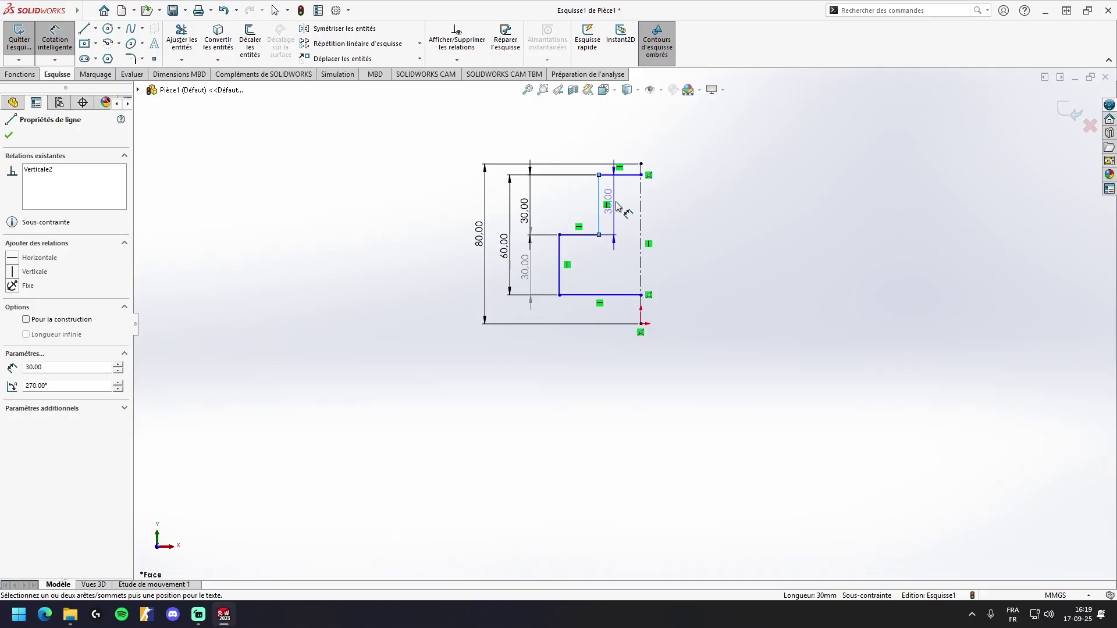
pyautogui.click(642, 207)
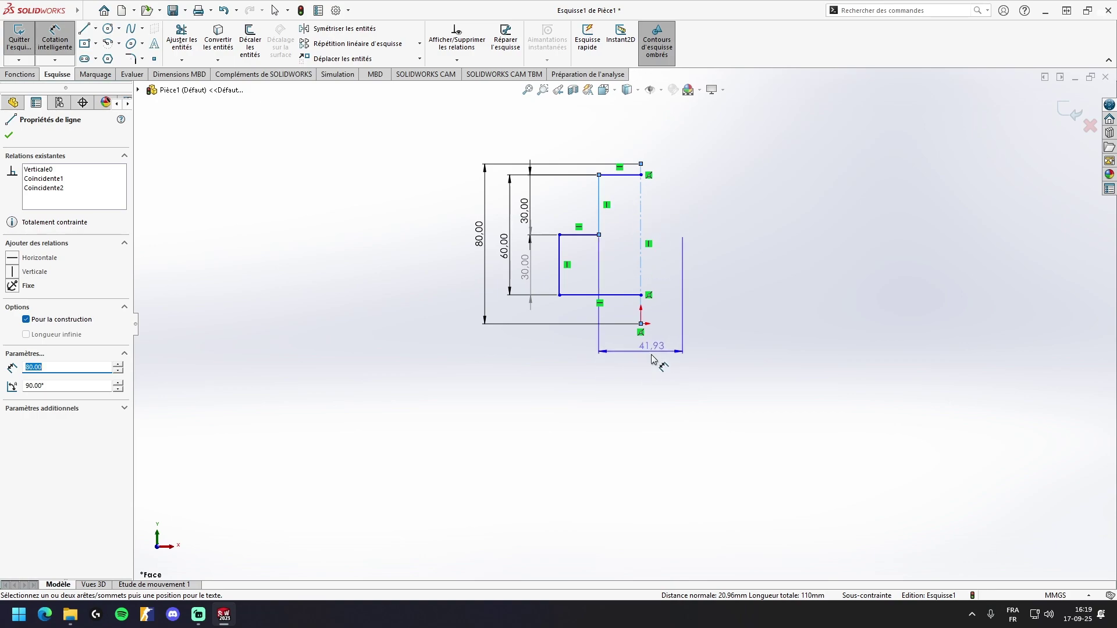
pyautogui.click(644, 381)
pyautogui.click(593, 365)
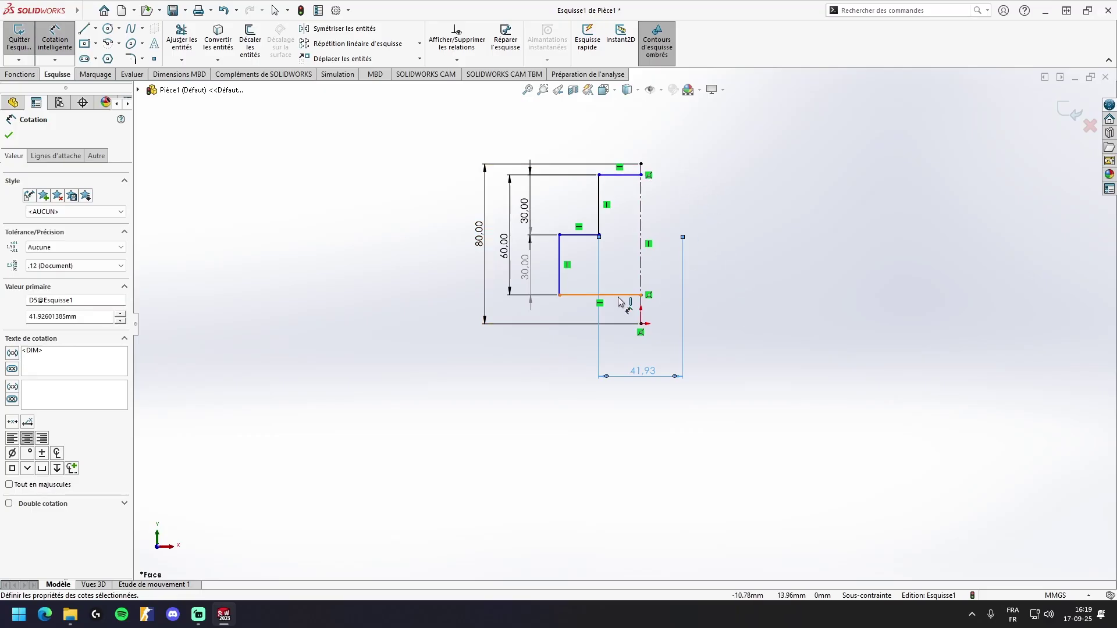
pyautogui.moveTo(641, 381); pyautogui.dragTo(642, 388)
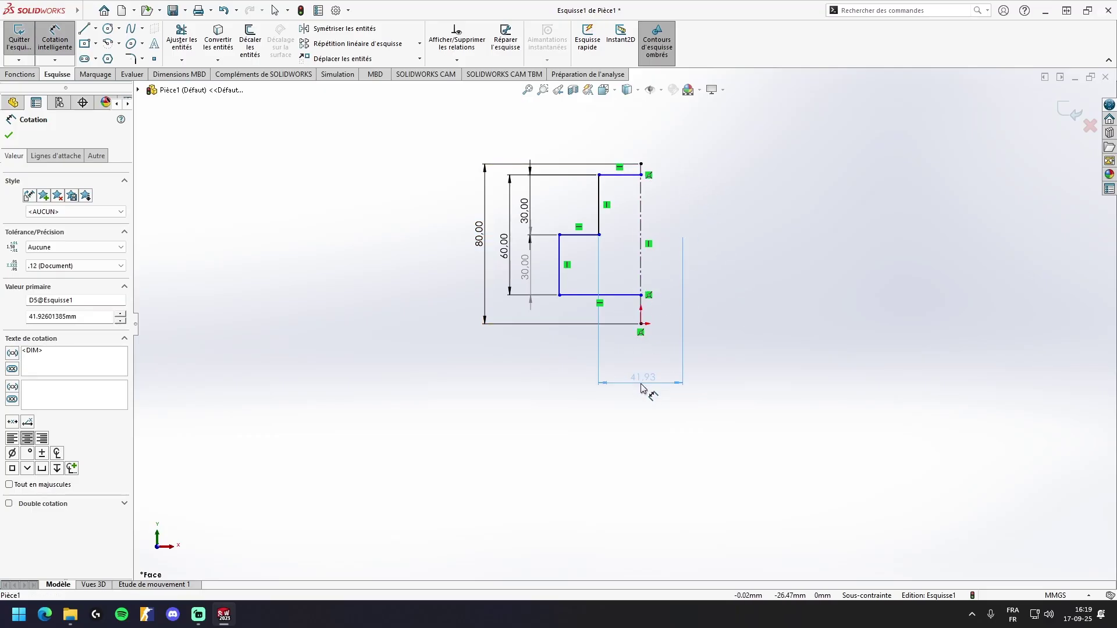
pyautogui.click(643, 382)
pyautogui.write('40')
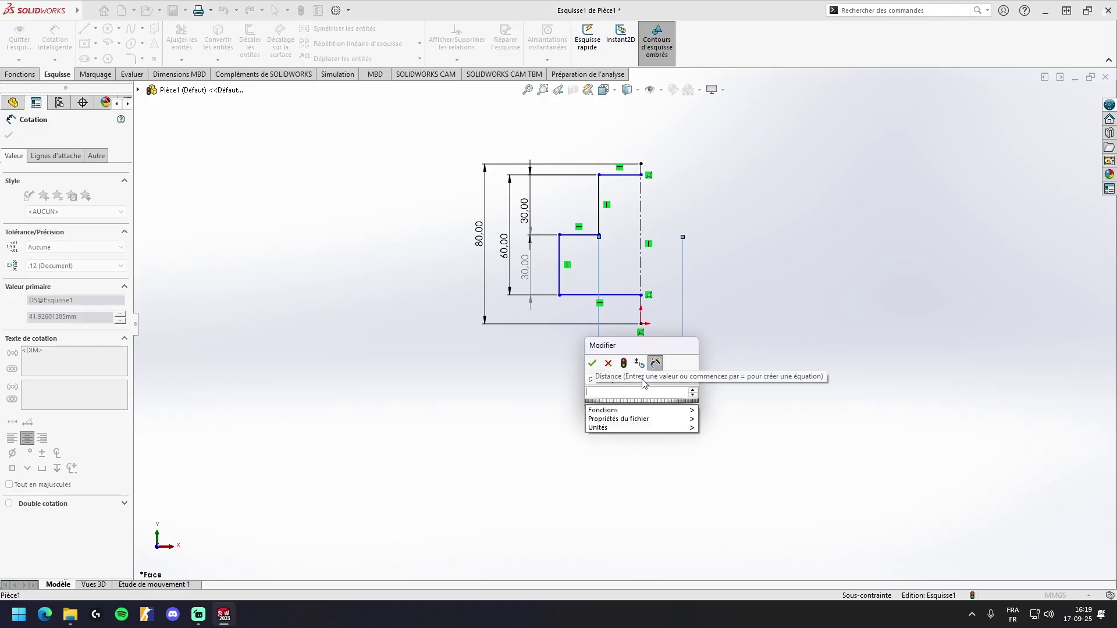
pyautogui.press('Return')
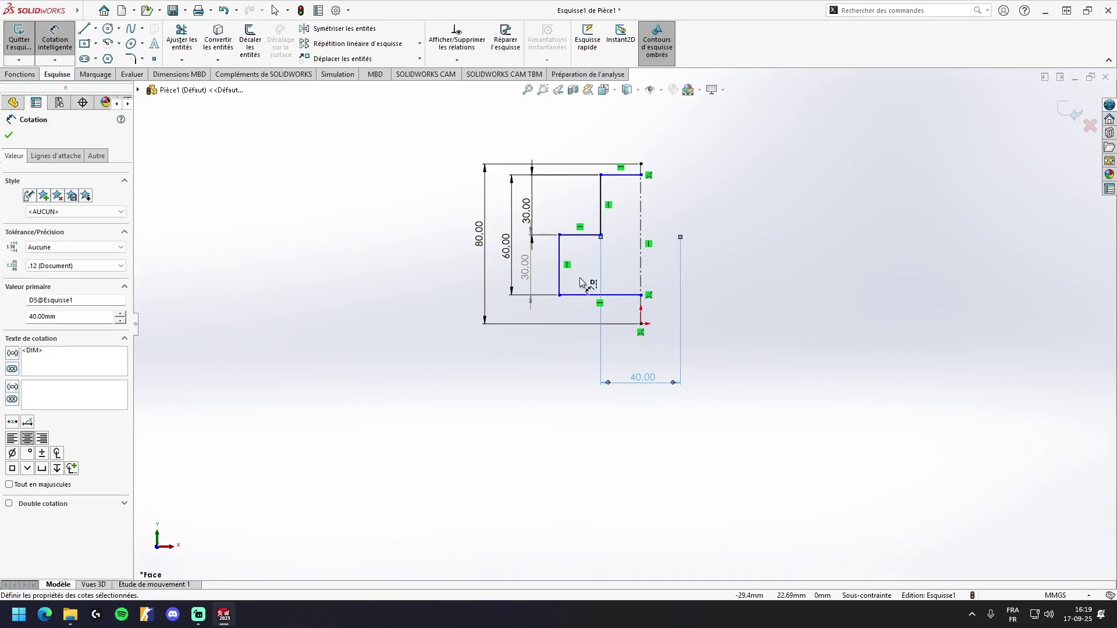
# Add a doubled diameter dimension from the lower vertical edge across the construction axis and set it to 80 mm
pyautogui.click(560, 274)
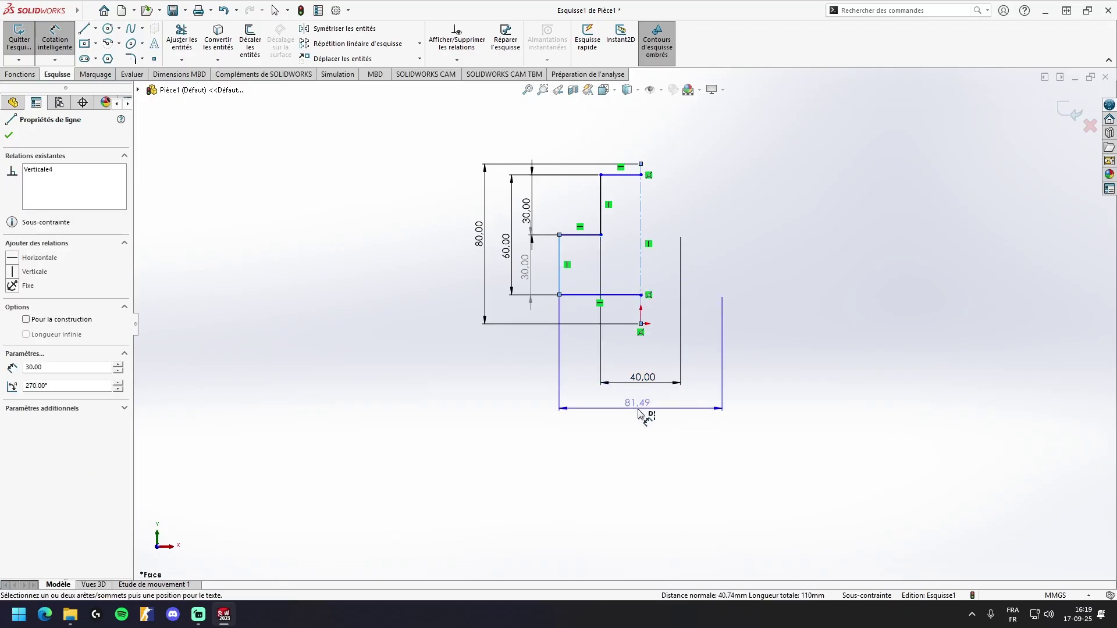
pyautogui.click(640, 413)
pyautogui.write('80')
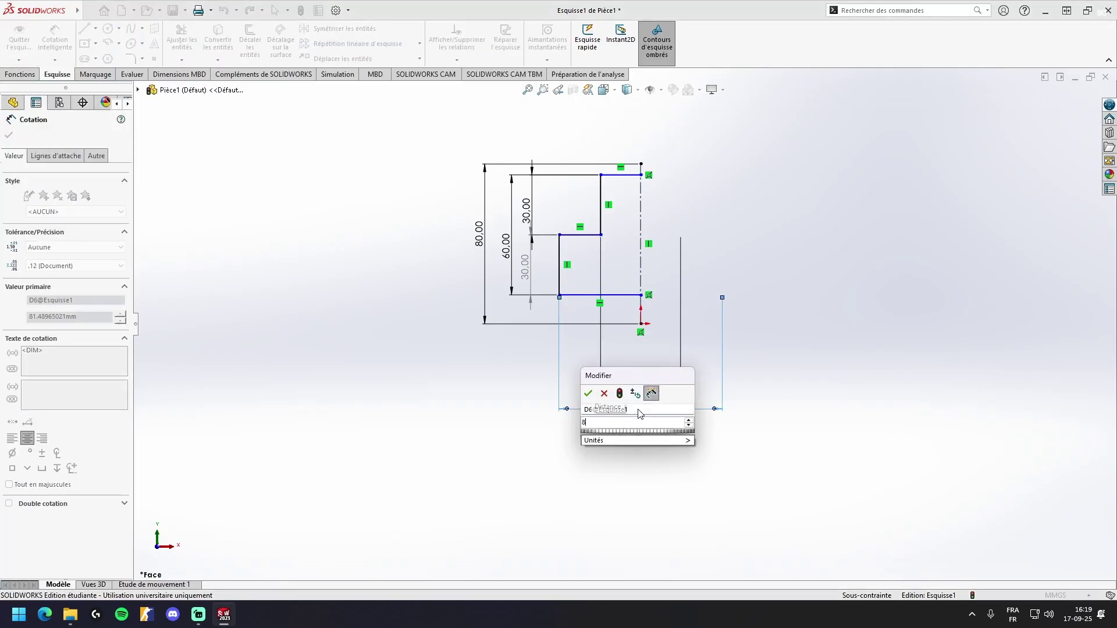
pyautogui.press('Return')
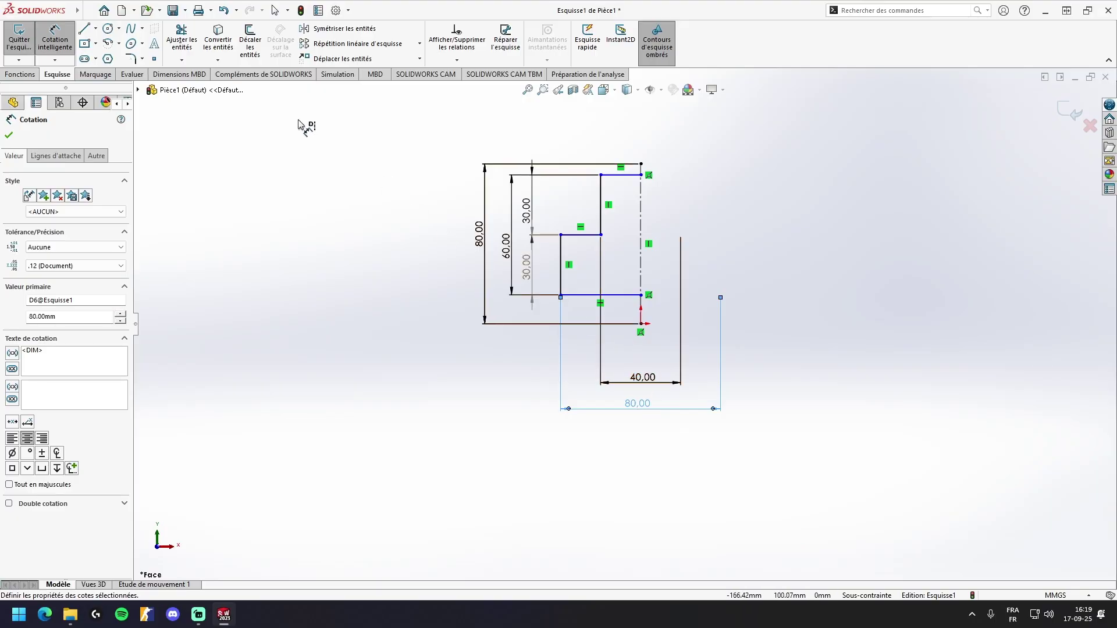
pyautogui.click(396, 258)
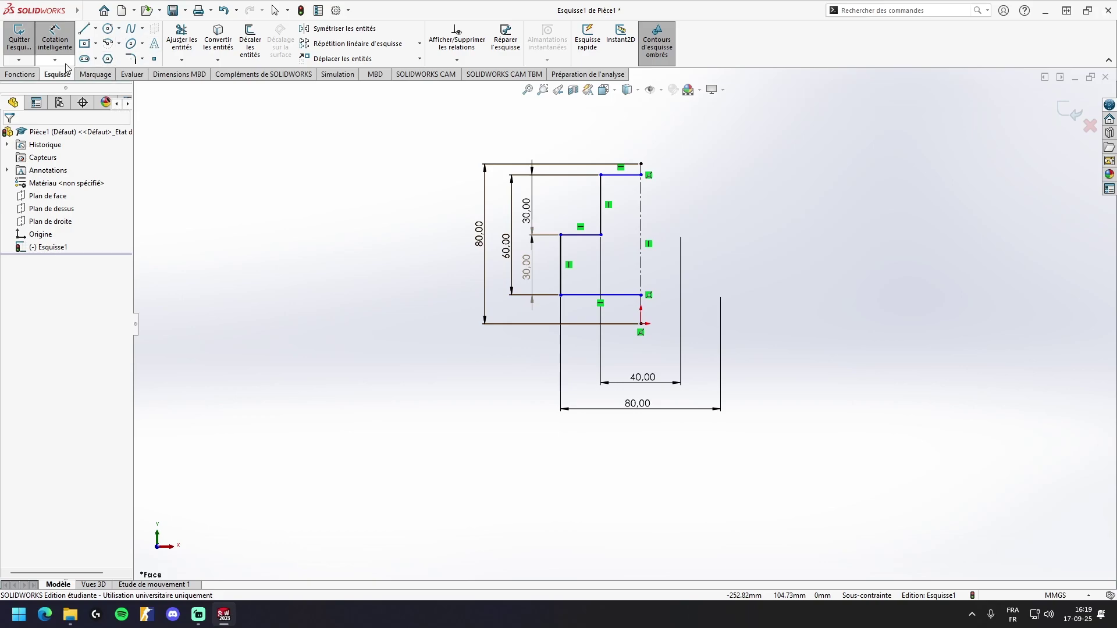
# Revolve the profile 360 degrees about the construction line, letting the open sketch be closed automatically
pyautogui.click(30, 77)
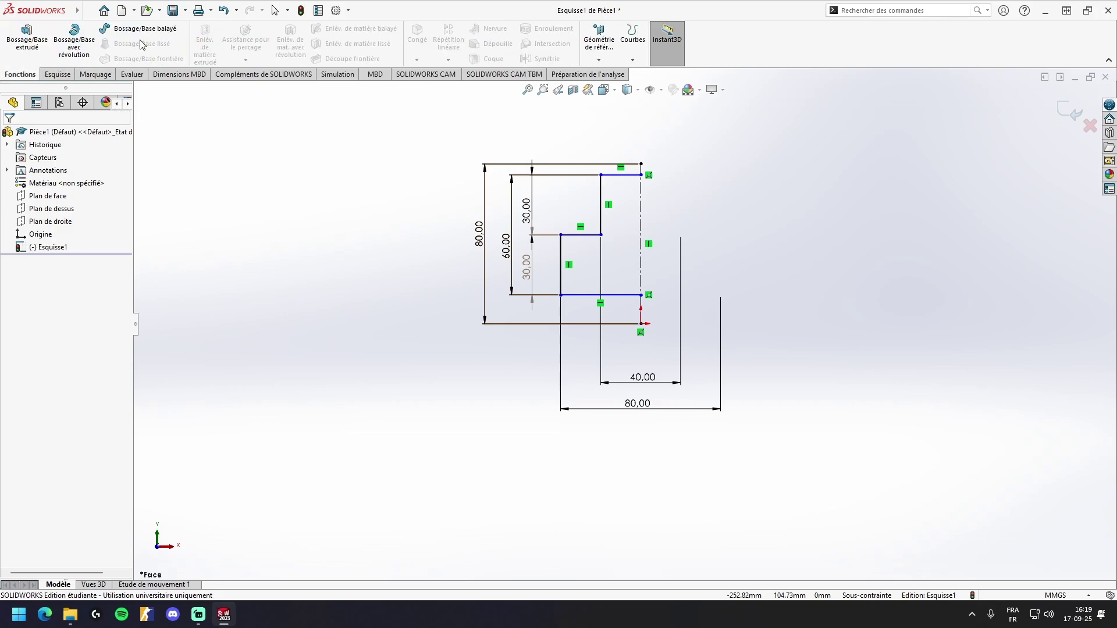
pyautogui.click(80, 58)
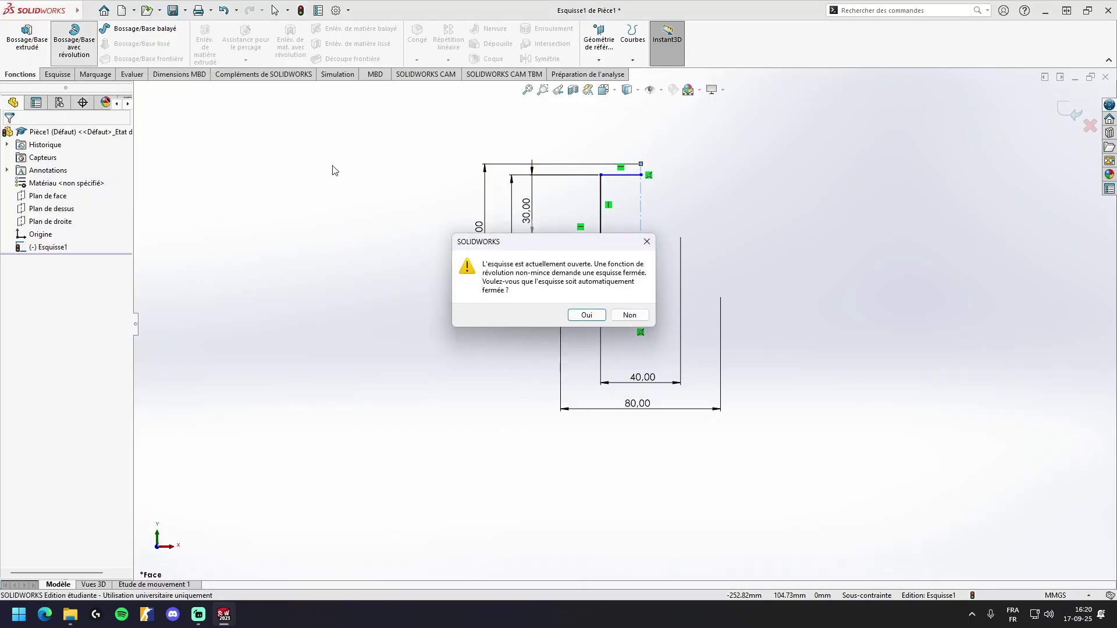
pyautogui.click(586, 315)
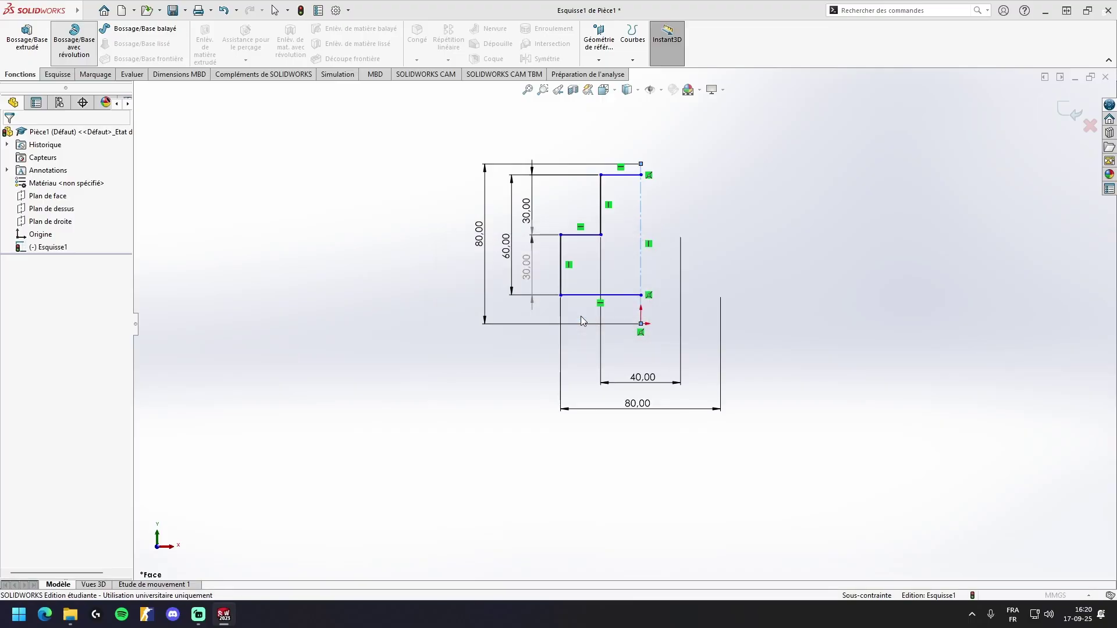
pyautogui.moveTo(759, 354)
pyautogui.mouseDown(button='middle')
pyautogui.moveTo(788, 194)
pyautogui.moveTo(798, 277)
pyautogui.moveTo(685, 271)
pyautogui.mouseUp(button='middle')
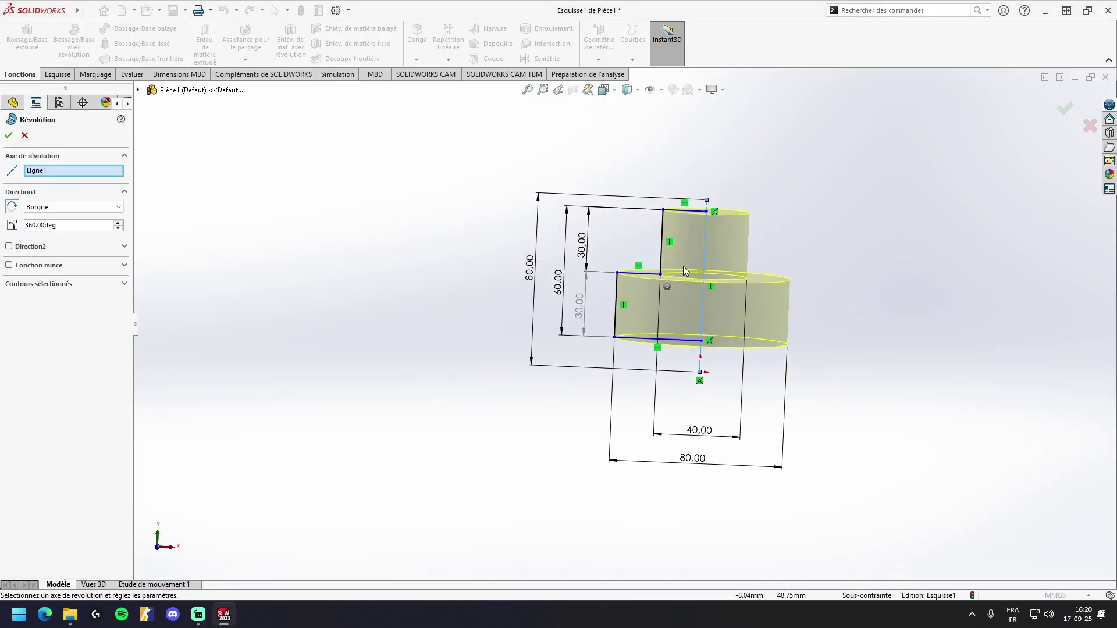
pyautogui.click(9, 136)
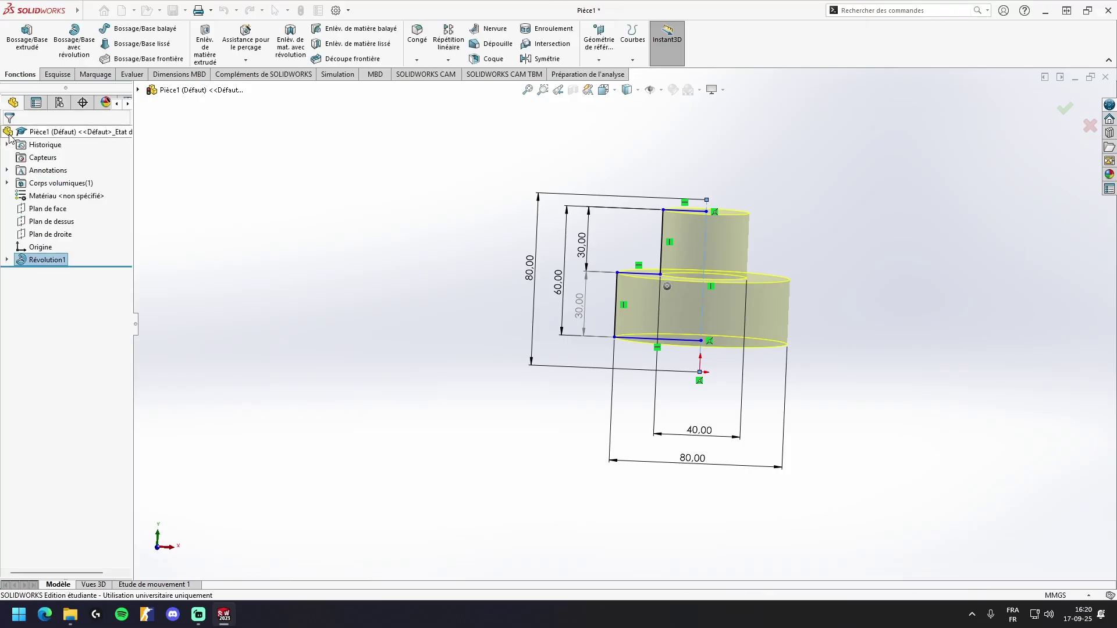
# Edit the revolve's sketch and delete the solid line along the axis and the profile's bottom edge with its dimensions
pyautogui.moveTo(803, 239)
pyautogui.mouseDown(button='middle')
pyautogui.moveTo(828, 281)
pyautogui.moveTo(758, 417)
pyautogui.moveTo(736, 407)
pyautogui.moveTo(741, 212)
pyautogui.moveTo(749, 370)
pyautogui.moveTo(661, 268)
pyautogui.moveTo(627, 315)
pyautogui.moveTo(581, 264)
pyautogui.moveTo(621, 274)
pyautogui.mouseUp(button='middle')
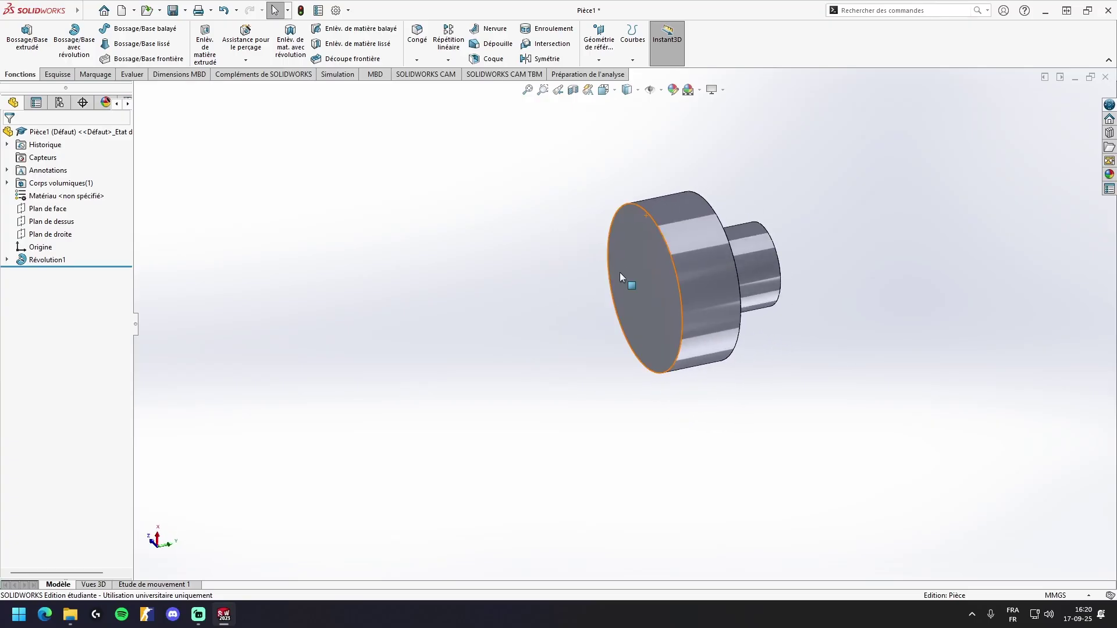
pyautogui.moveTo(701, 278); pyautogui.dragTo(669, 401, button='middle')
pyautogui.click(48, 261)
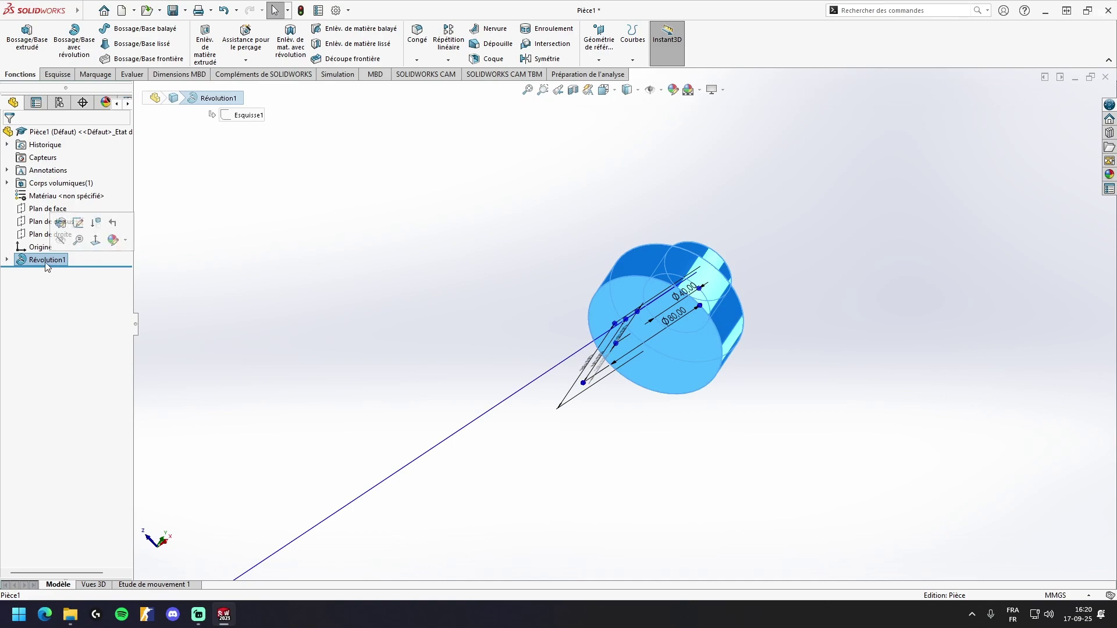
pyautogui.click(78, 225)
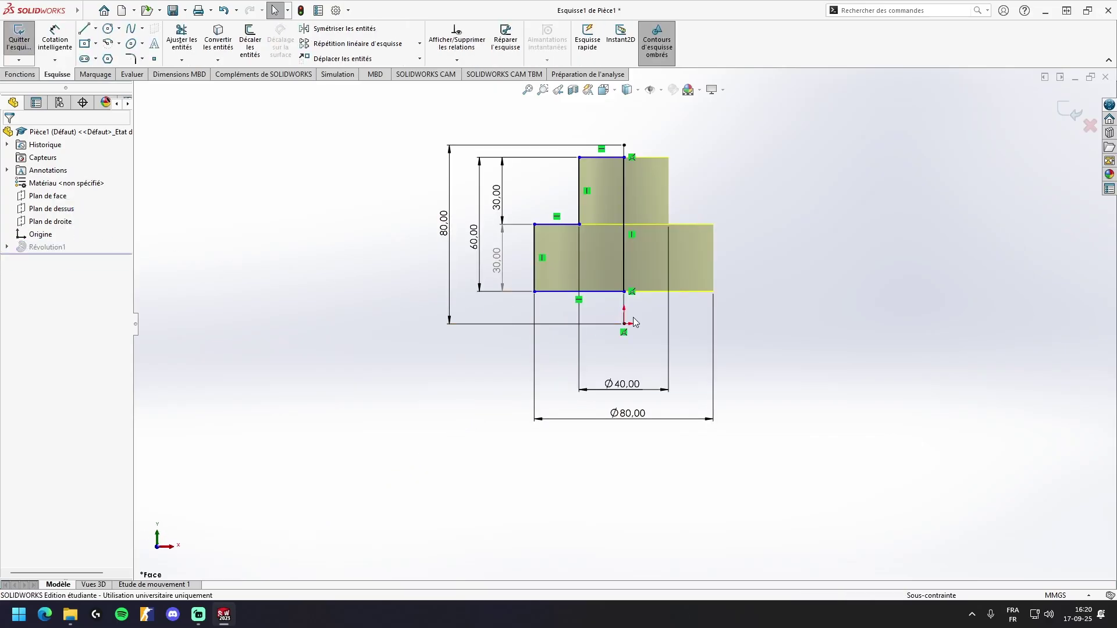
pyautogui.rightClick(625, 270)
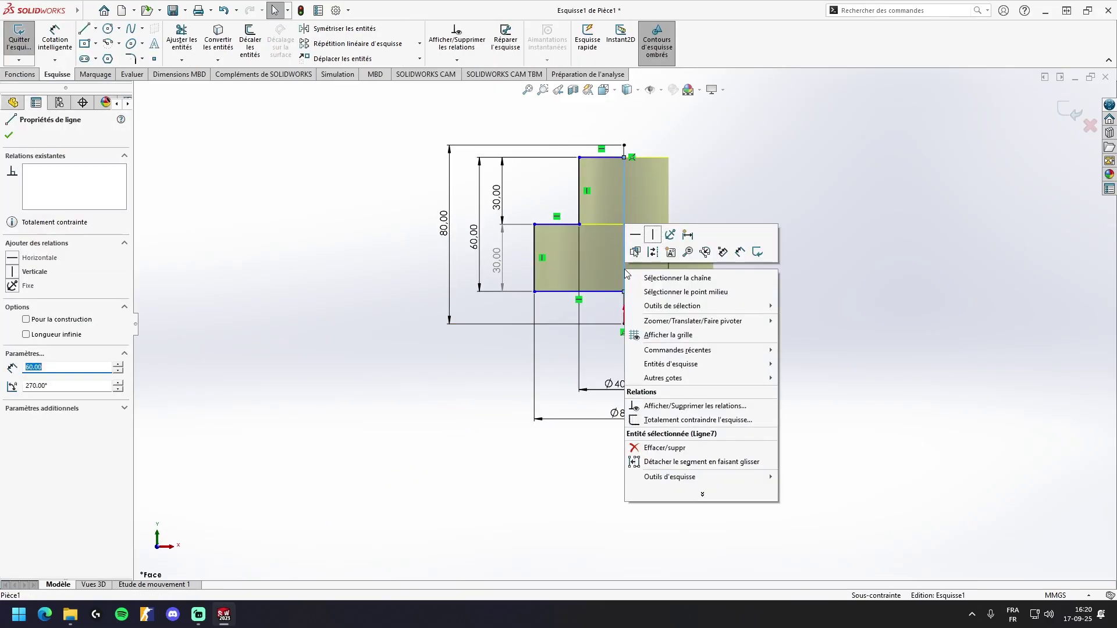
pyautogui.click(691, 447)
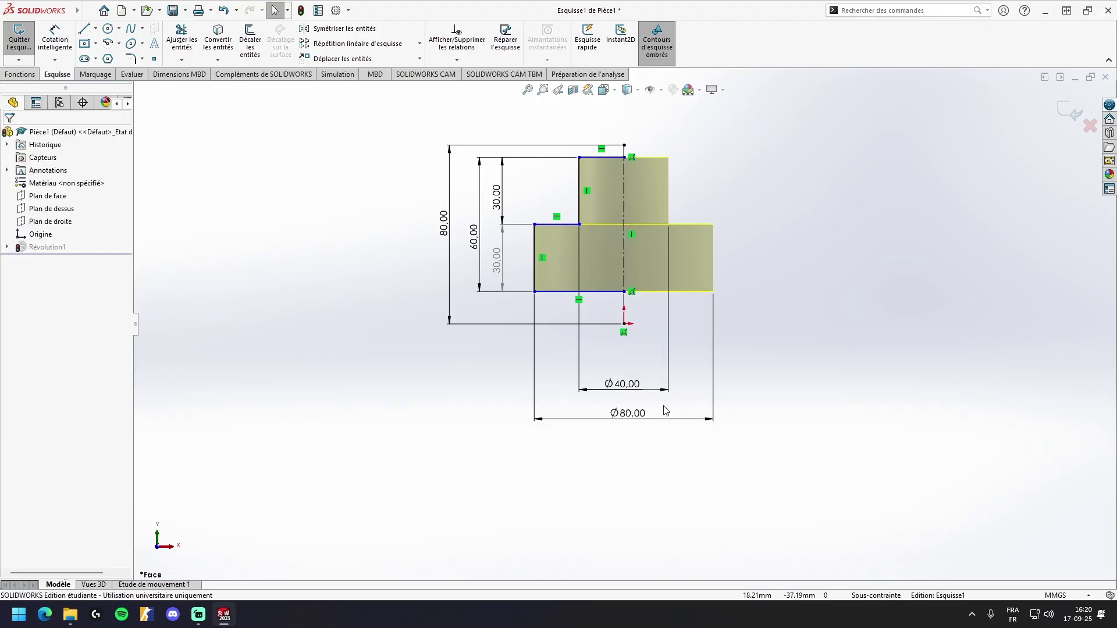
pyautogui.rightClick(602, 295)
pyautogui.click(628, 472)
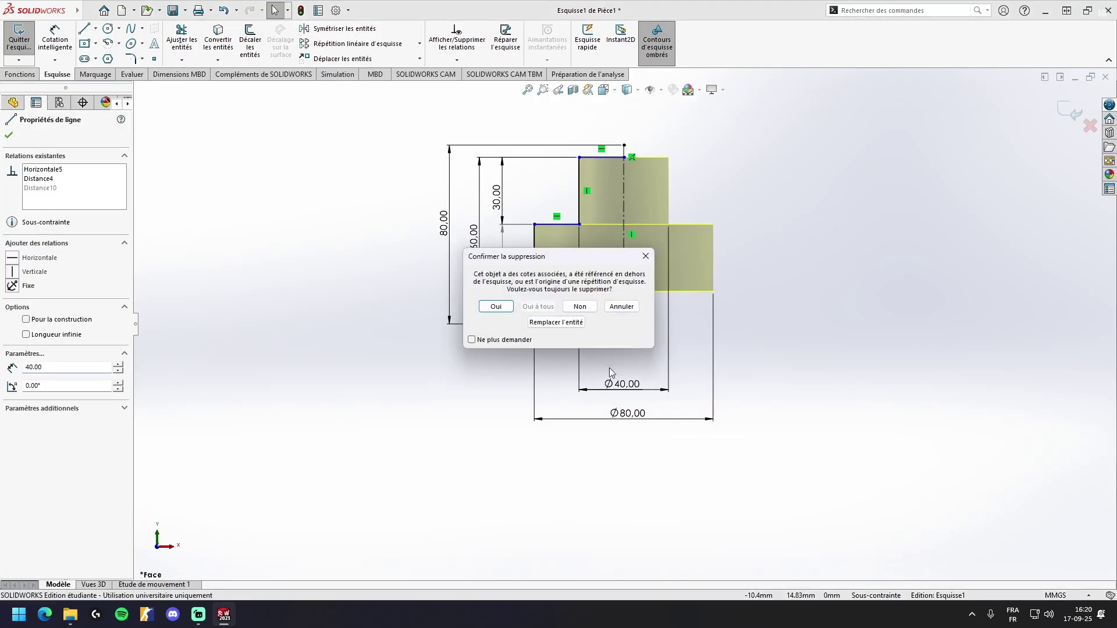
pyautogui.click(491, 308)
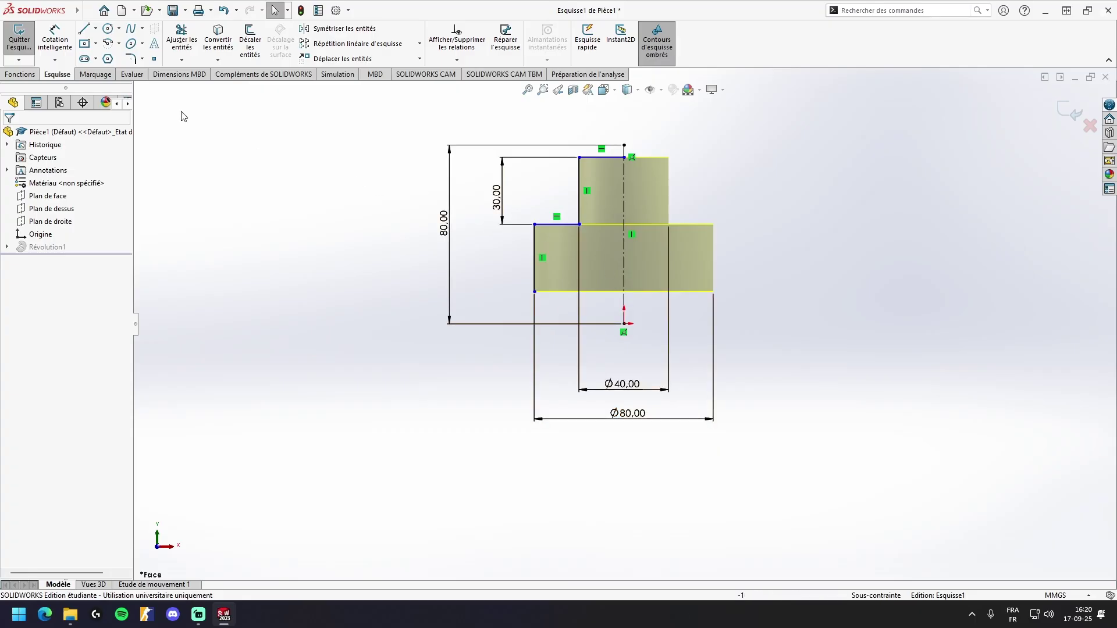
# Redraw the bottom edge with a recess about 15 mm wide and 15 mm high at the axis, and close the profile along the axis
pyautogui.click(85, 29)
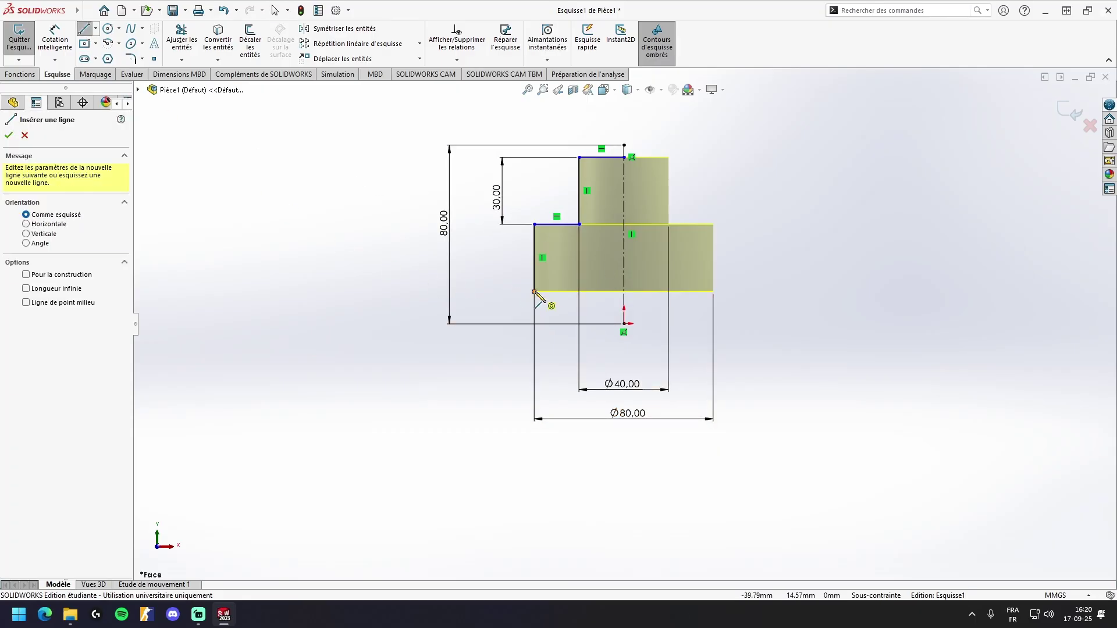
pyautogui.click(534, 291)
pyautogui.click(590, 291)
pyautogui.click(590, 258)
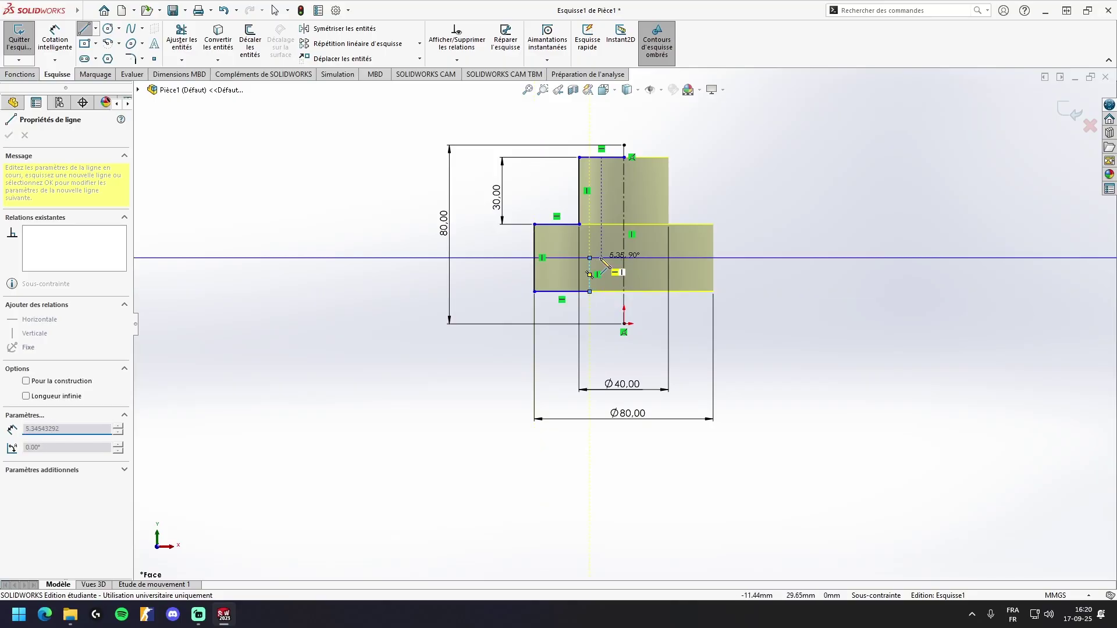
pyautogui.click(624, 258)
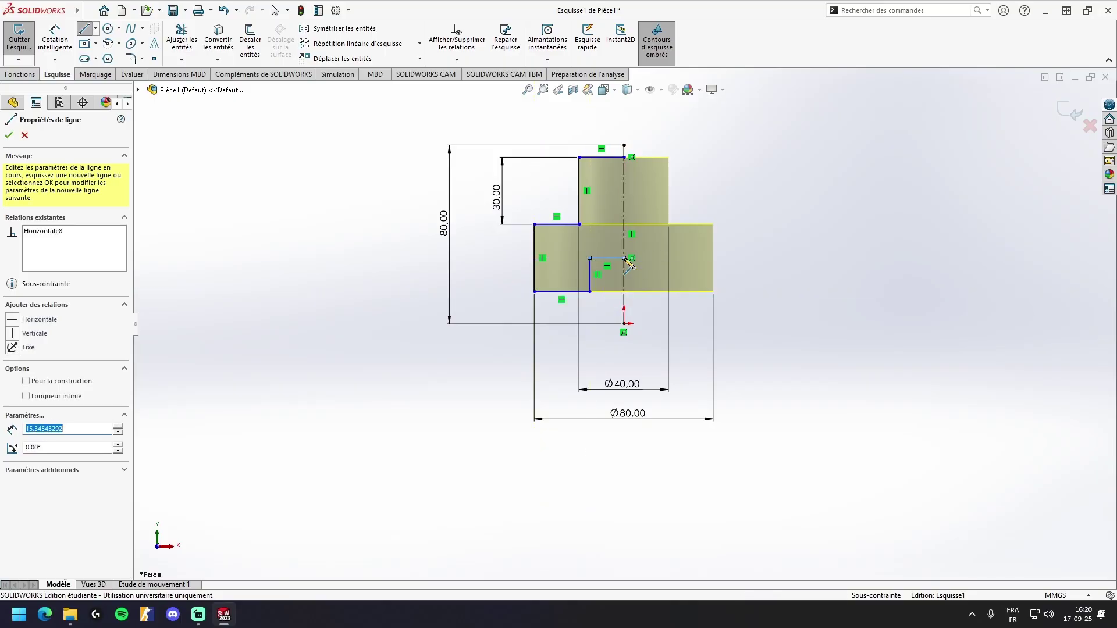
pyautogui.click(624, 157)
pyautogui.press('Escape')
# Dimension the recess in the profile, setting its width to 15 mm and its height to 15 mm
pyautogui.click(55, 39)
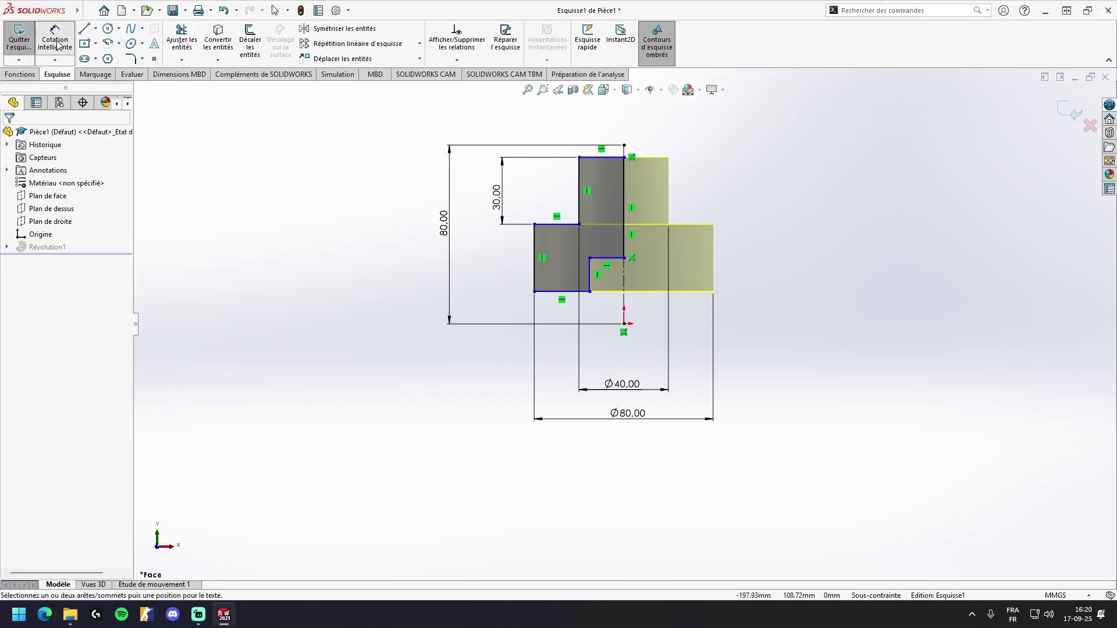
pyautogui.click(605, 258)
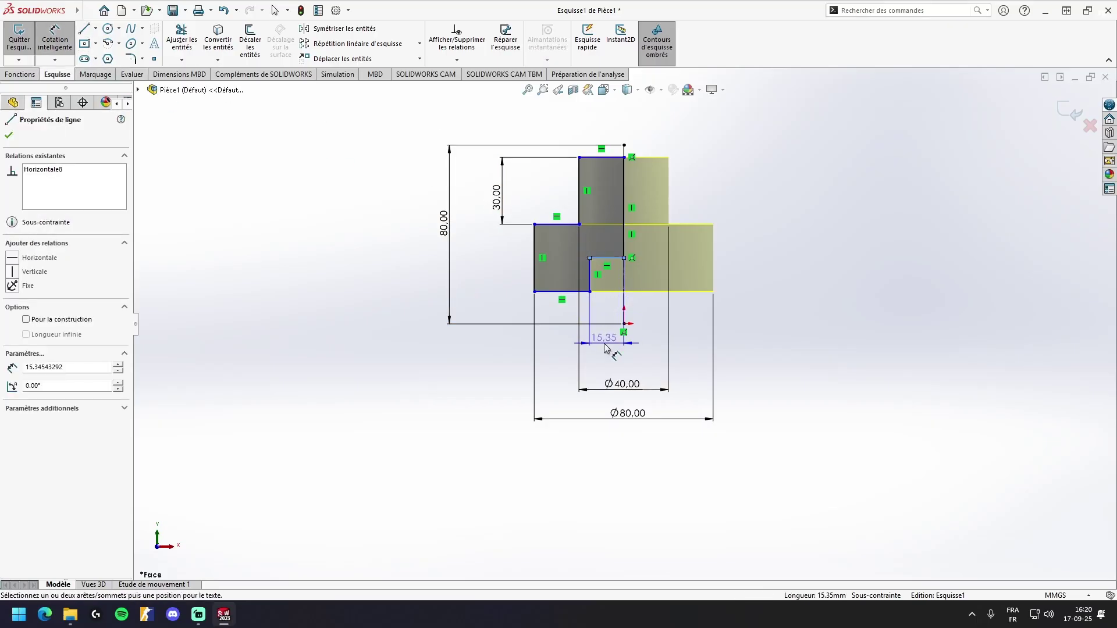
pyautogui.click(609, 346)
pyautogui.write('15')
pyautogui.press('Return')
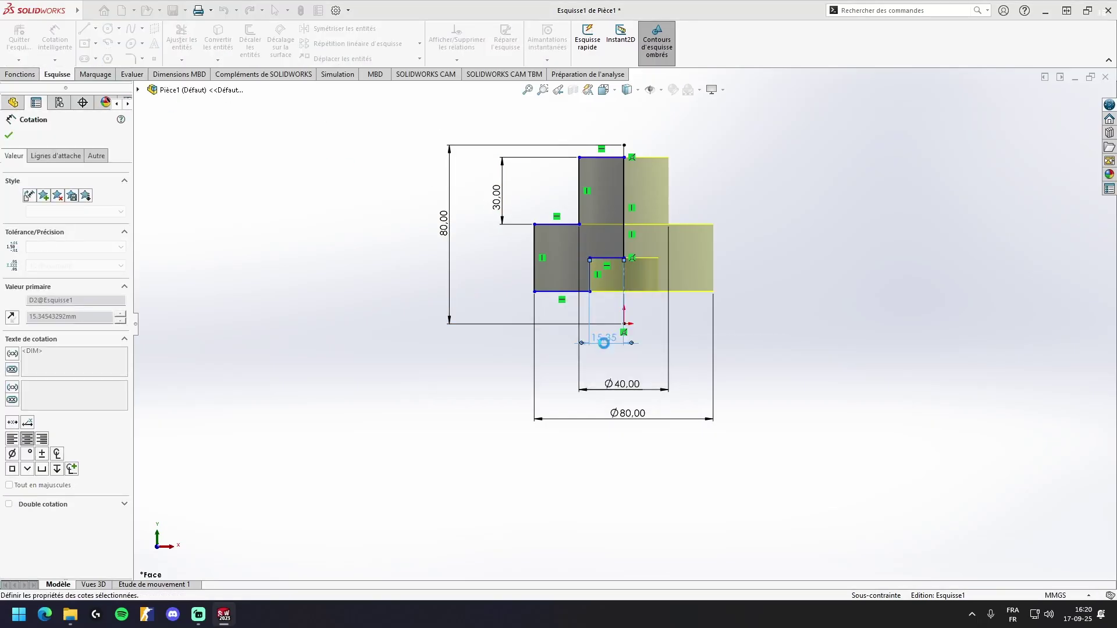
pyautogui.click(590, 284)
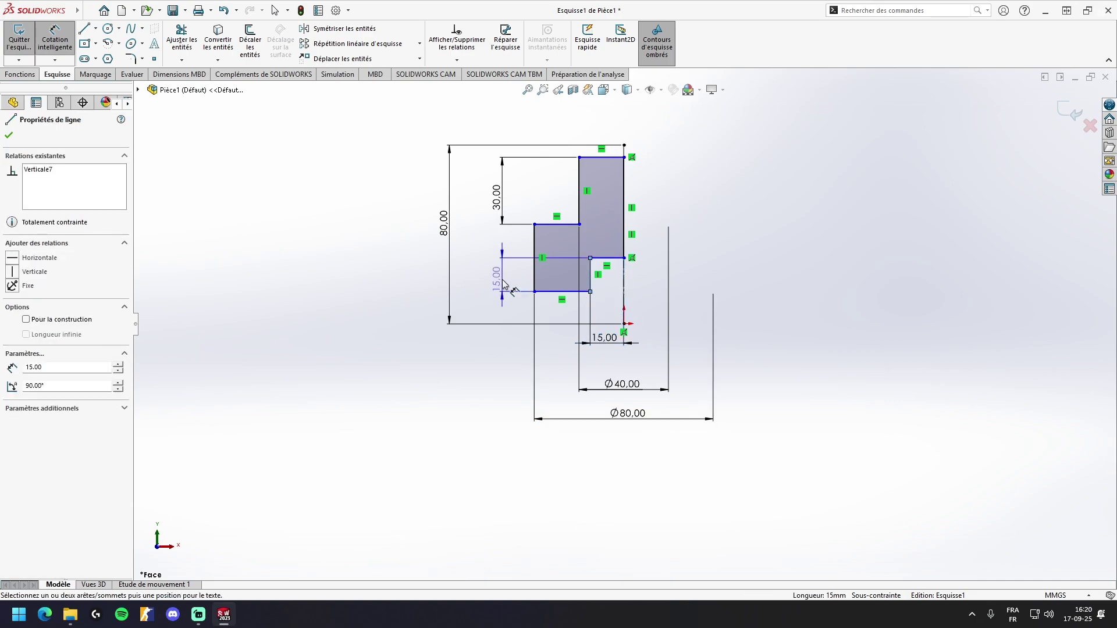
pyautogui.click(498, 275)
pyautogui.press('Return')
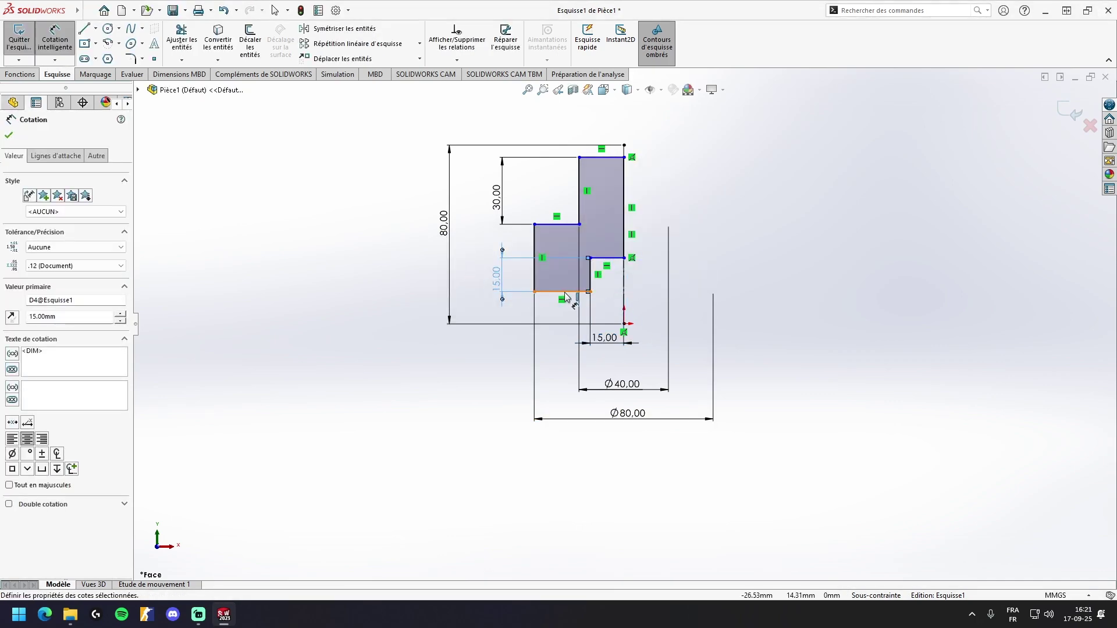
# Add a driven length dimension to the outer bottom edge and exit the sketch to rebuild the revolve with its recess
pyautogui.click(547, 292)
pyautogui.click(549, 329)
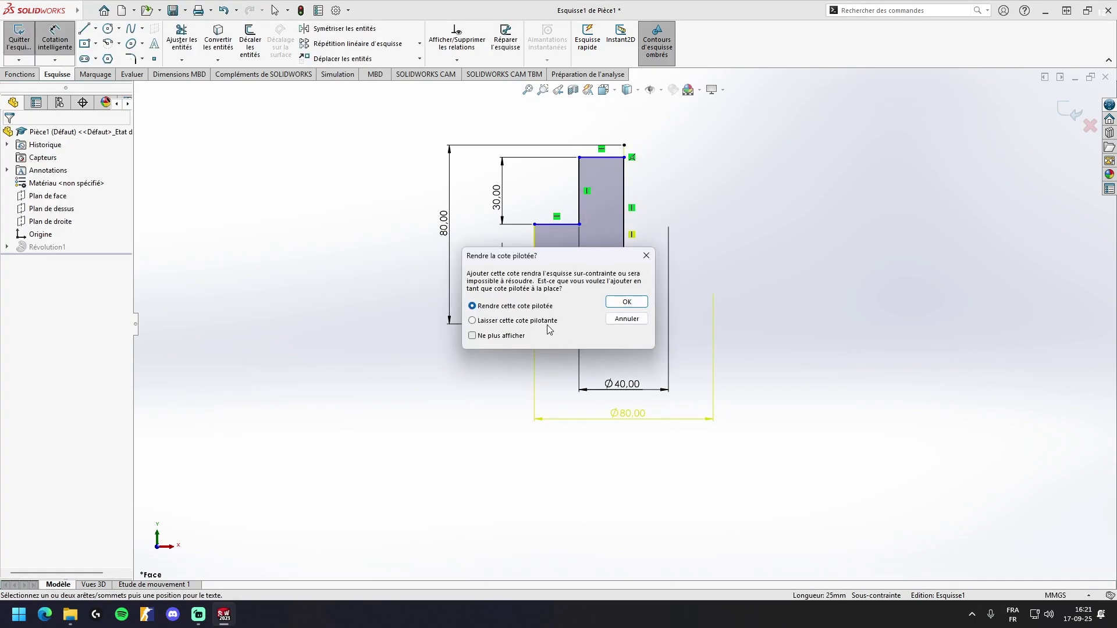
pyautogui.click(626, 302)
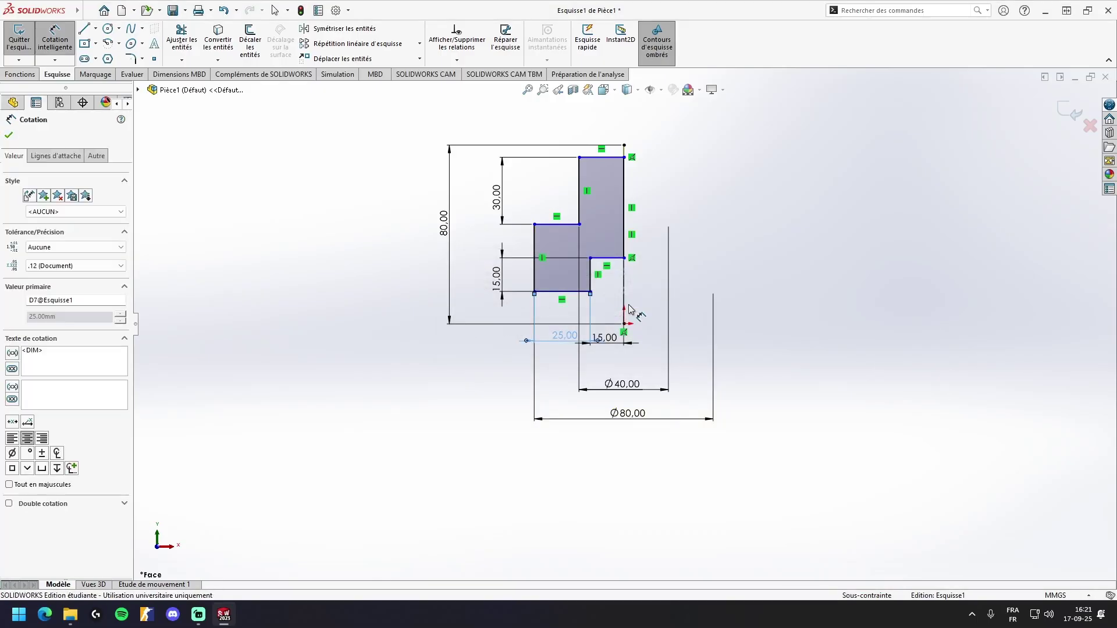
pyautogui.click(19, 44)
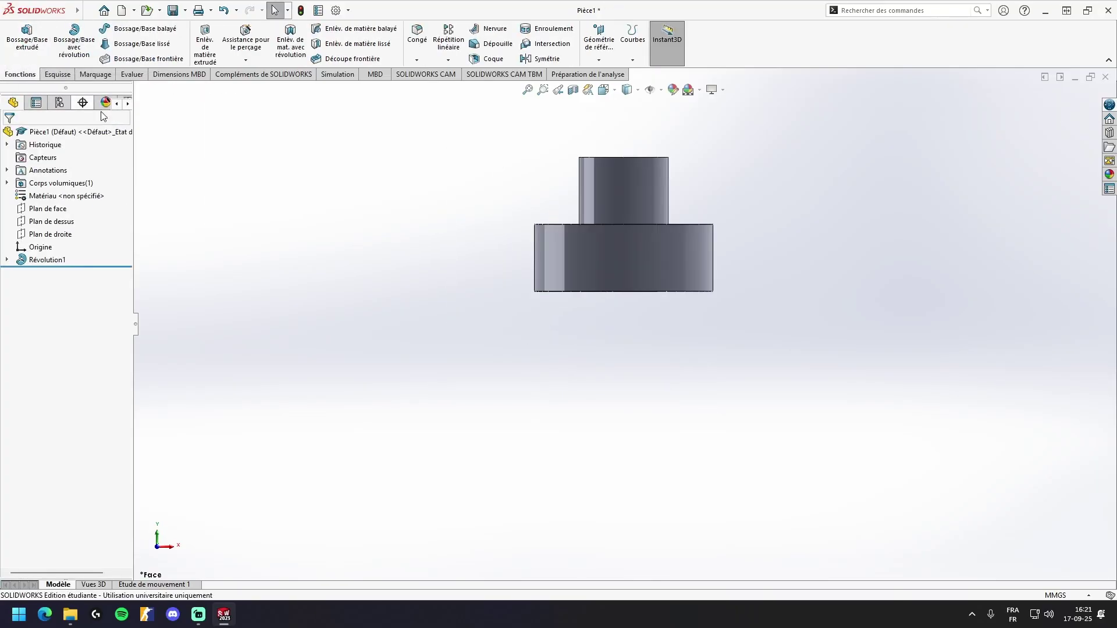
pyautogui.moveTo(652, 299); pyautogui.dragTo(637, 339, button='middle')
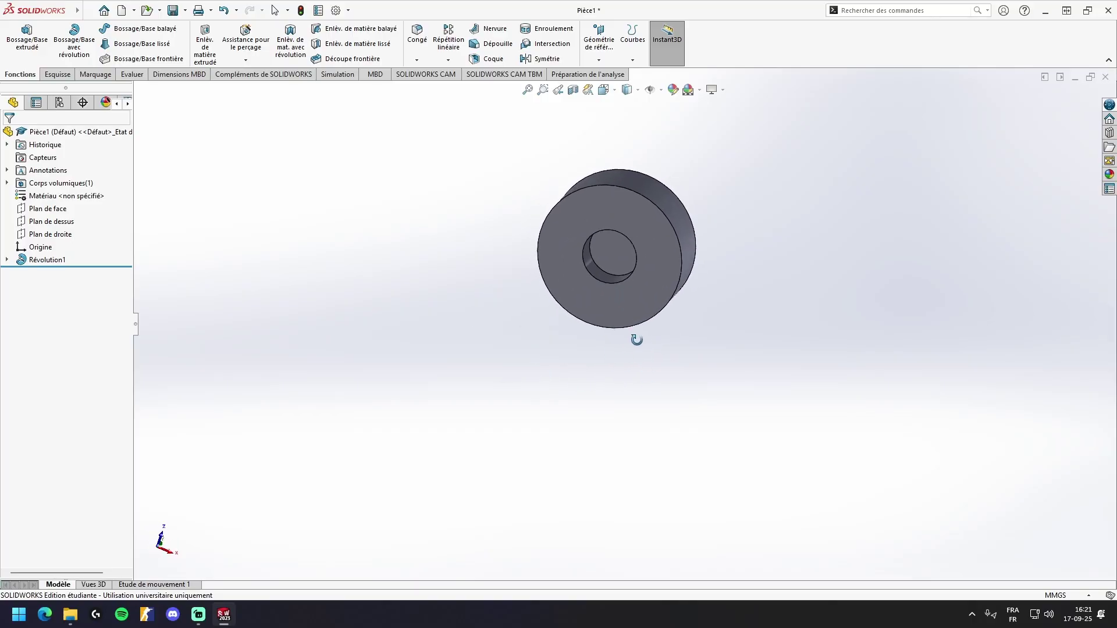
# Edit the revolve's sketch and delete the recess's horizontal edge and the solid line along the axis with their dimensions
pyautogui.click(59, 260)
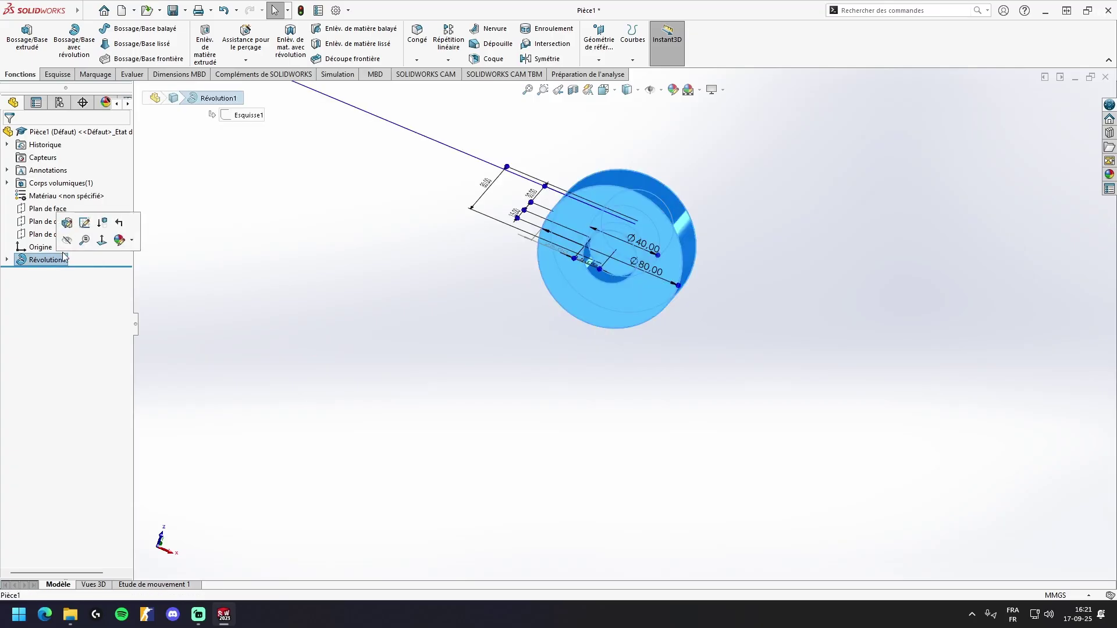
pyautogui.click(85, 223)
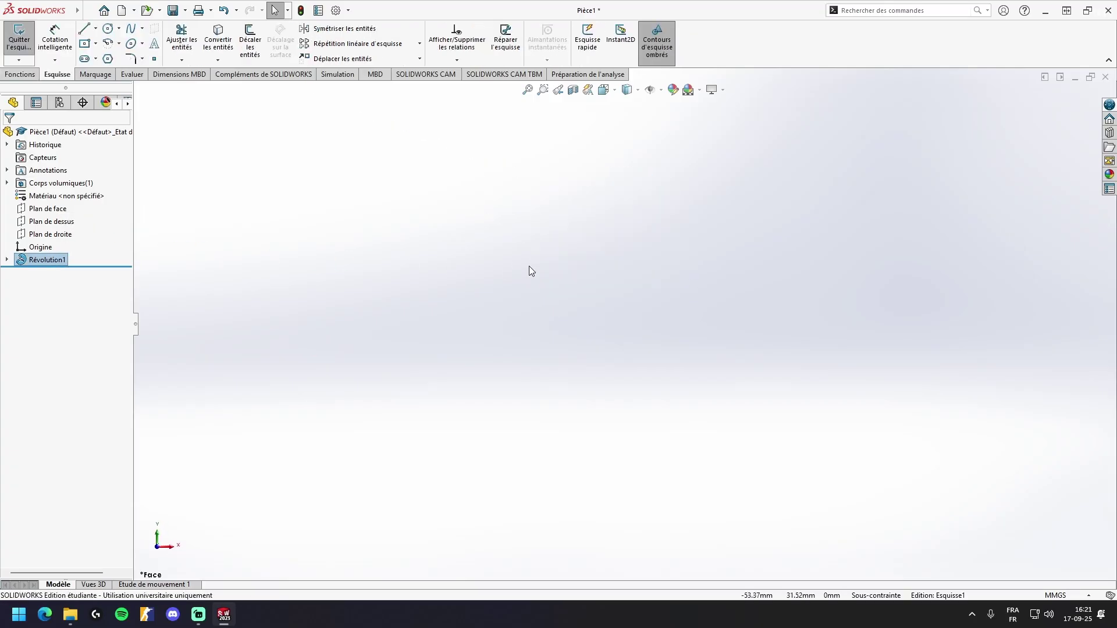
pyautogui.rightClick(612, 270)
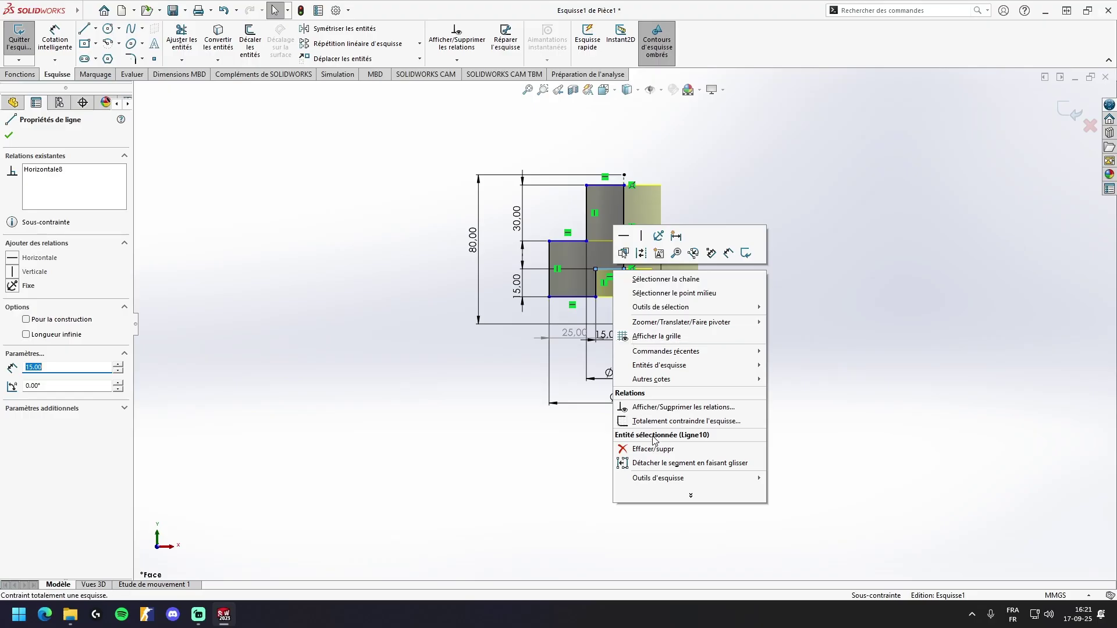
pyautogui.click(651, 449)
pyautogui.rightClick(626, 243)
pyautogui.click(643, 414)
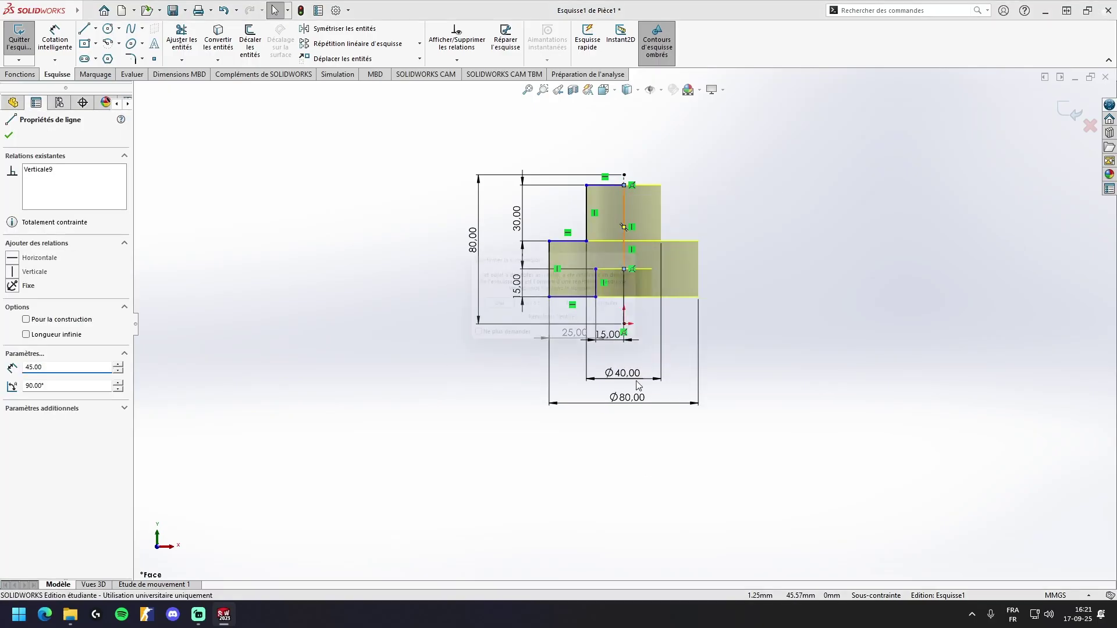
pyautogui.click(496, 307)
# Delete the recess's vertical edge and the outer bottom edge of the profile with their dimensions
pyautogui.rightClick(587, 262)
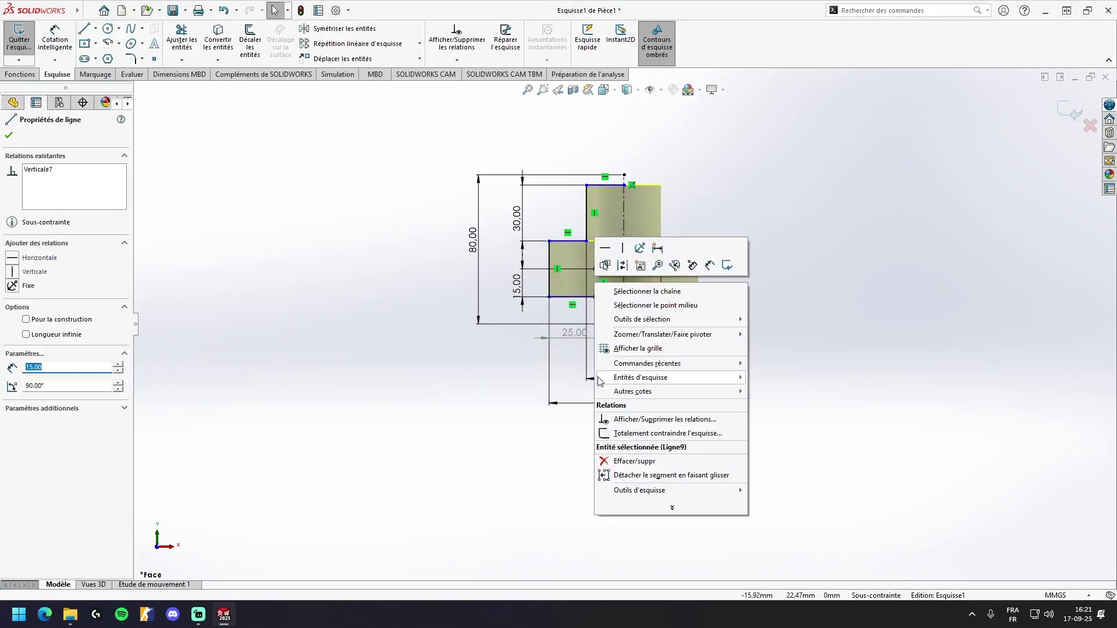
pyautogui.click(582, 529)
pyautogui.click(496, 307)
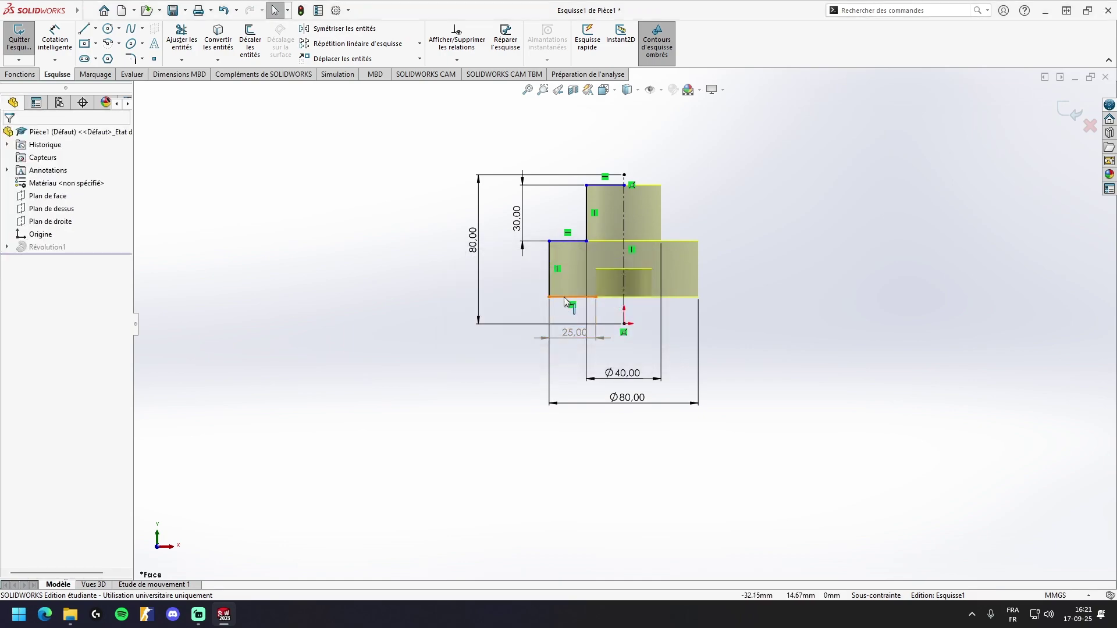
pyautogui.rightClick(578, 297)
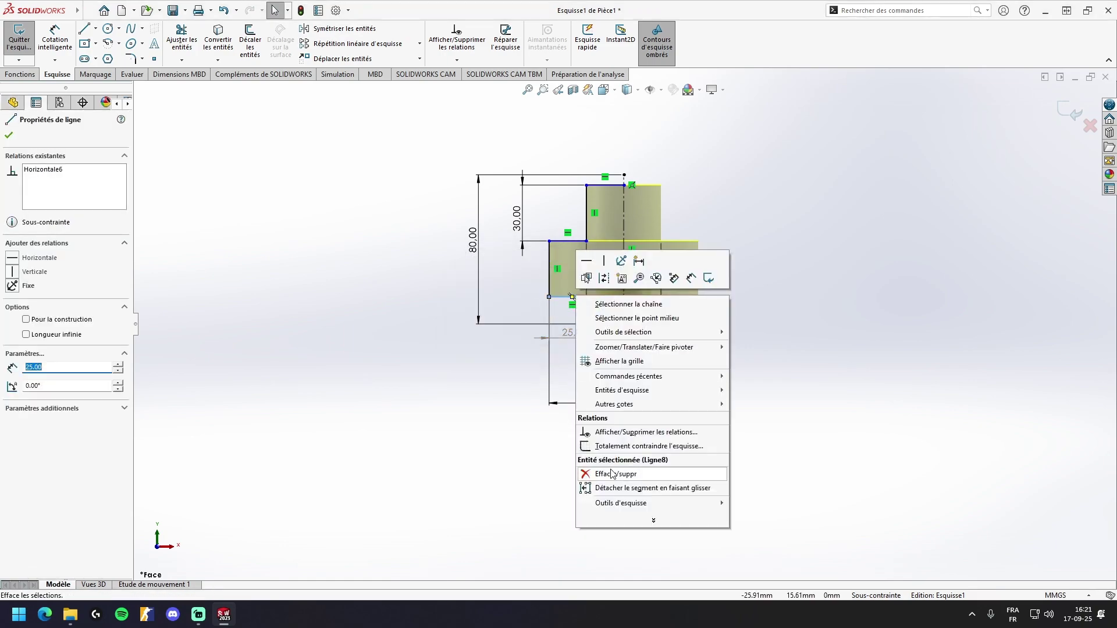
pyautogui.click(555, 474)
pyautogui.click(497, 307)
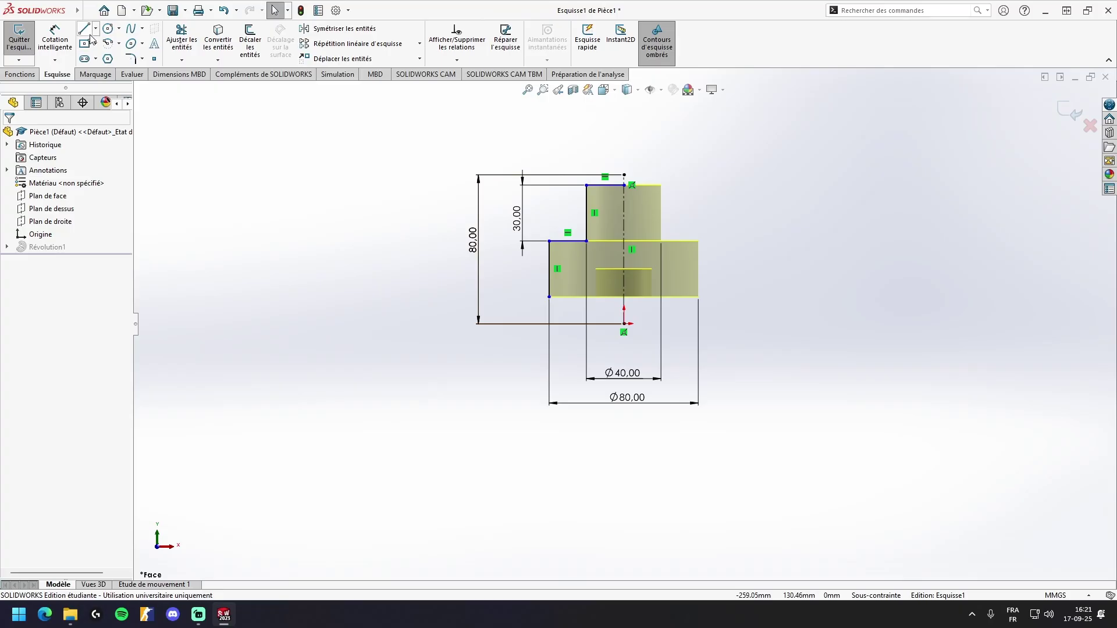
# Redraw a straight bottom edge to the axis, close the profile along the axis, and exit the sketch to rebuild the revolve
pyautogui.click(85, 28)
pyautogui.click(549, 297)
pyautogui.click(625, 297)
pyautogui.click(625, 185)
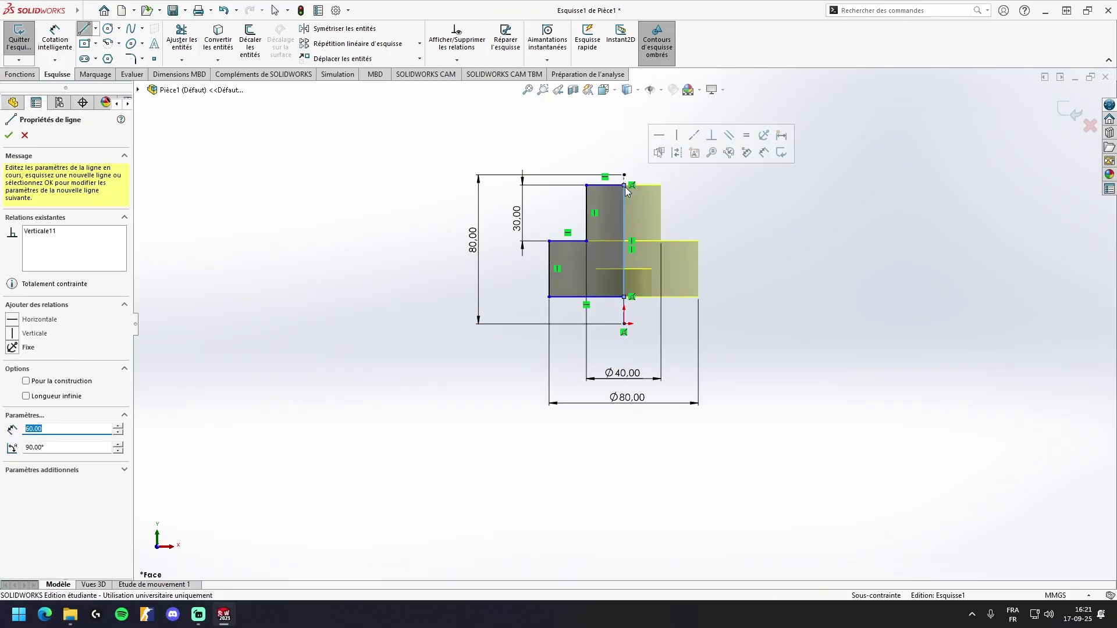
pyautogui.press('Escape')
pyautogui.click(23, 49)
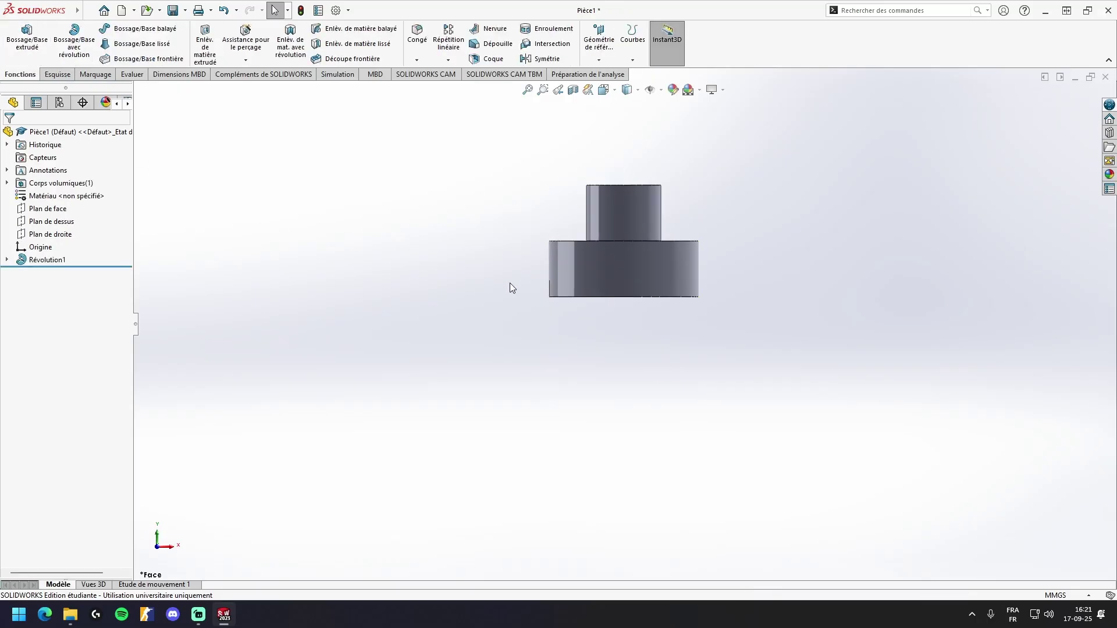
# Sketch a circle about 46 mm in diameter on the base's flat bottom face, centred on the origin
pyautogui.moveTo(490, 284); pyautogui.dragTo(488, 118, button='middle')
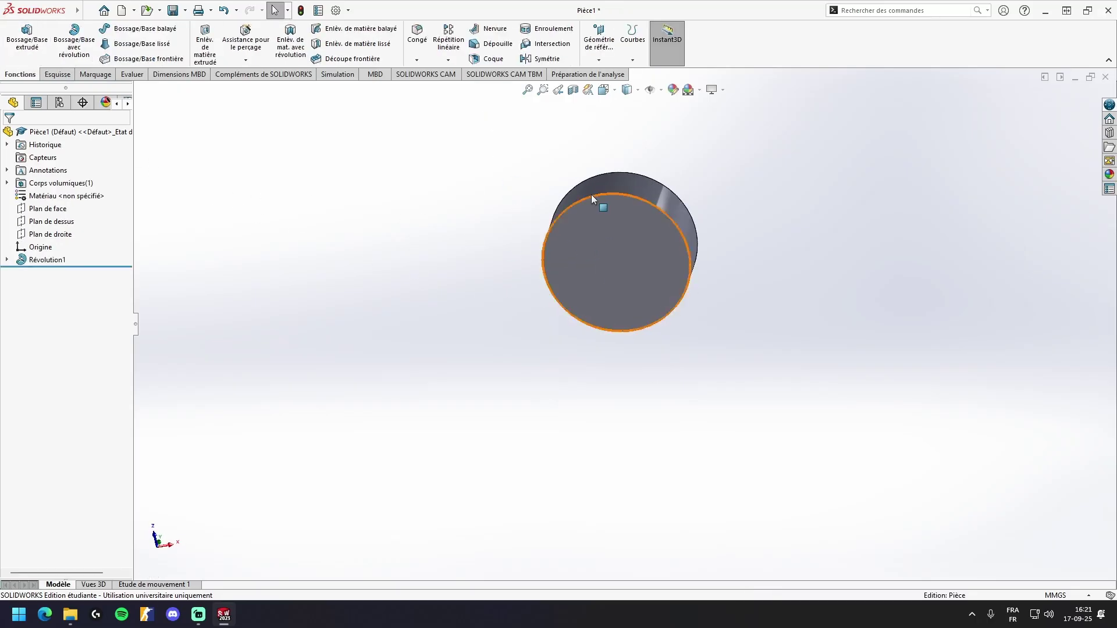
pyautogui.moveTo(632, 295); pyautogui.dragTo(624, 291, button='middle')
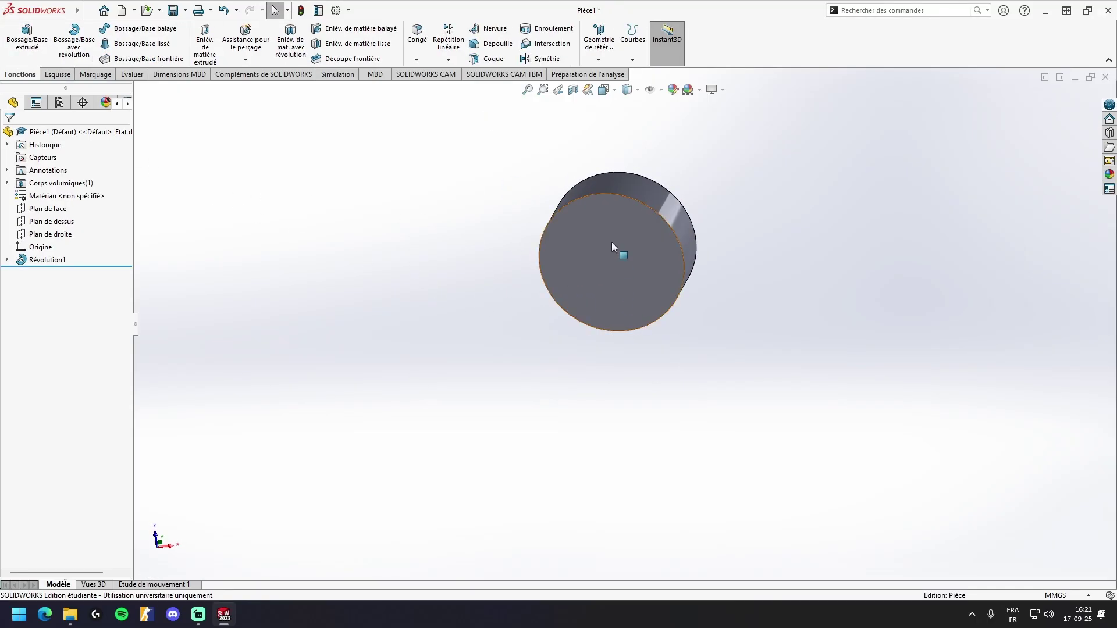
pyautogui.click(57, 74)
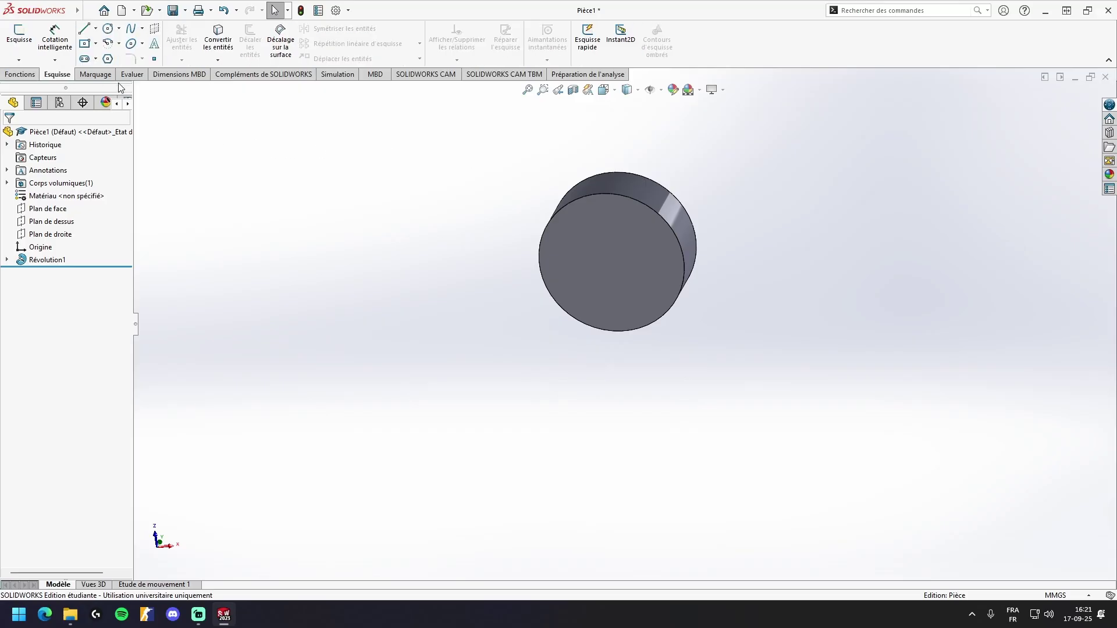
pyautogui.click(119, 29)
pyautogui.click(125, 42)
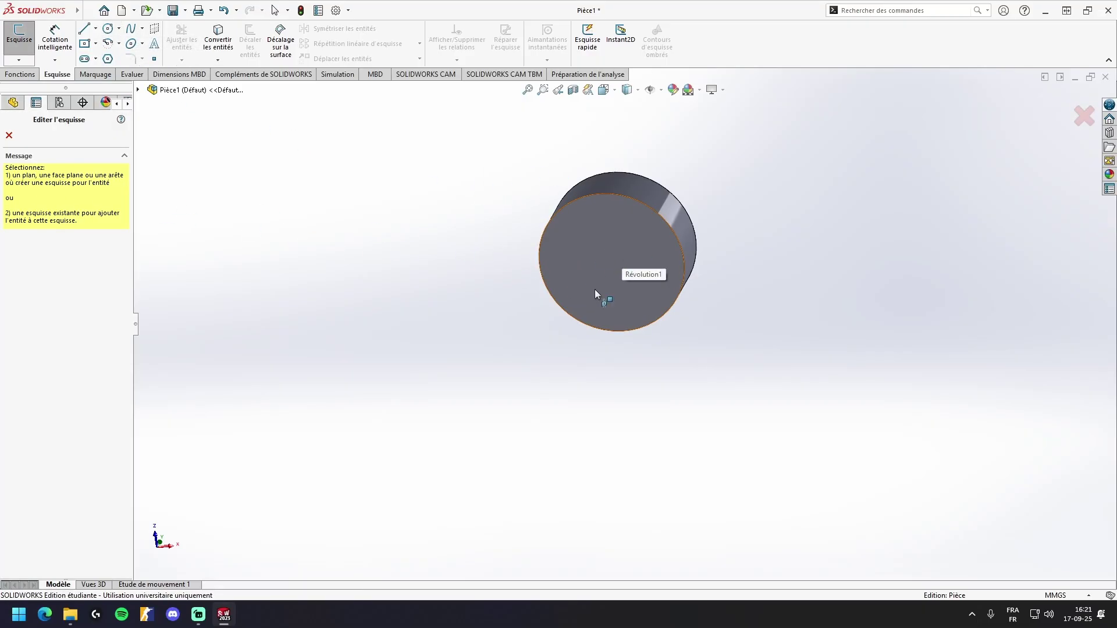
pyautogui.click(606, 267)
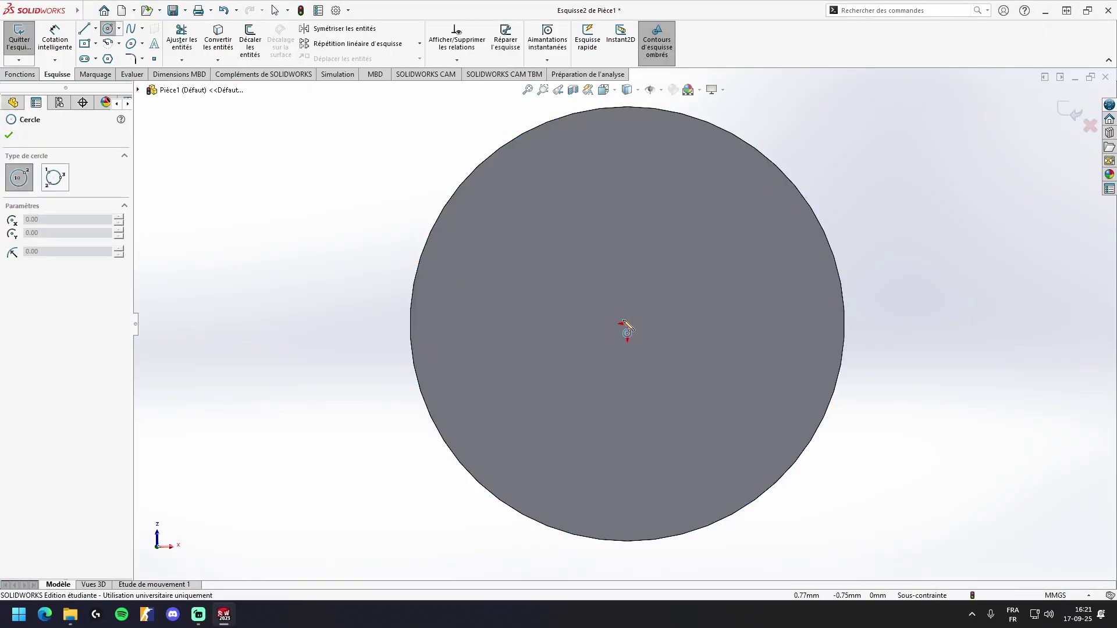
pyautogui.moveTo(627, 324); pyautogui.dragTo(702, 224)
pyautogui.press('Escape')
# Add a diameter dimension to the circle and set it to 20 mm
pyautogui.click(55, 41)
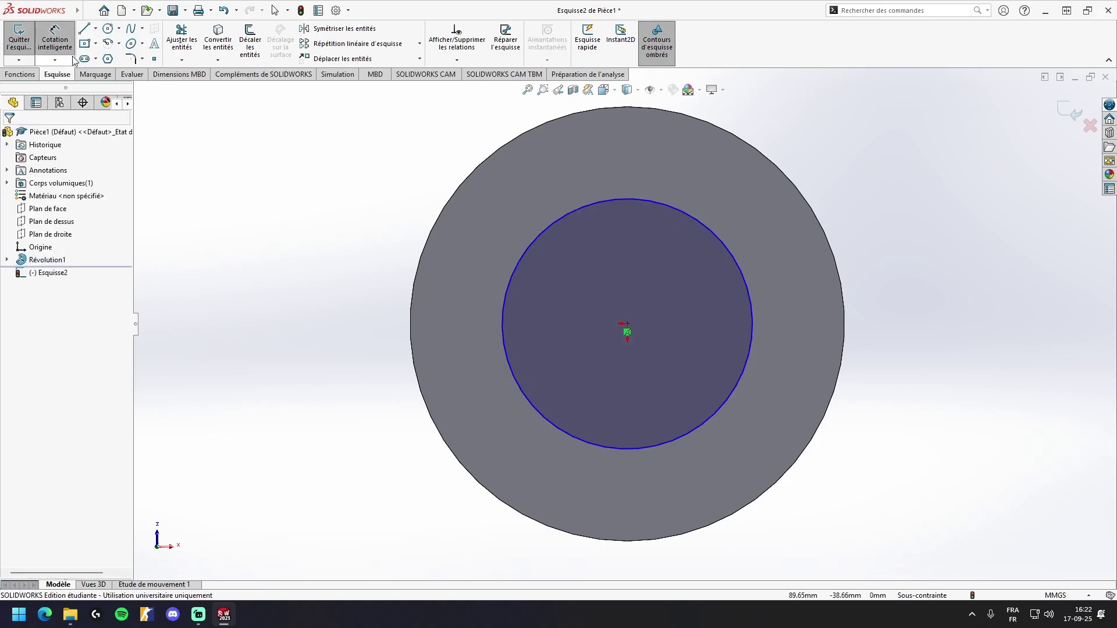
pyautogui.click(642, 198)
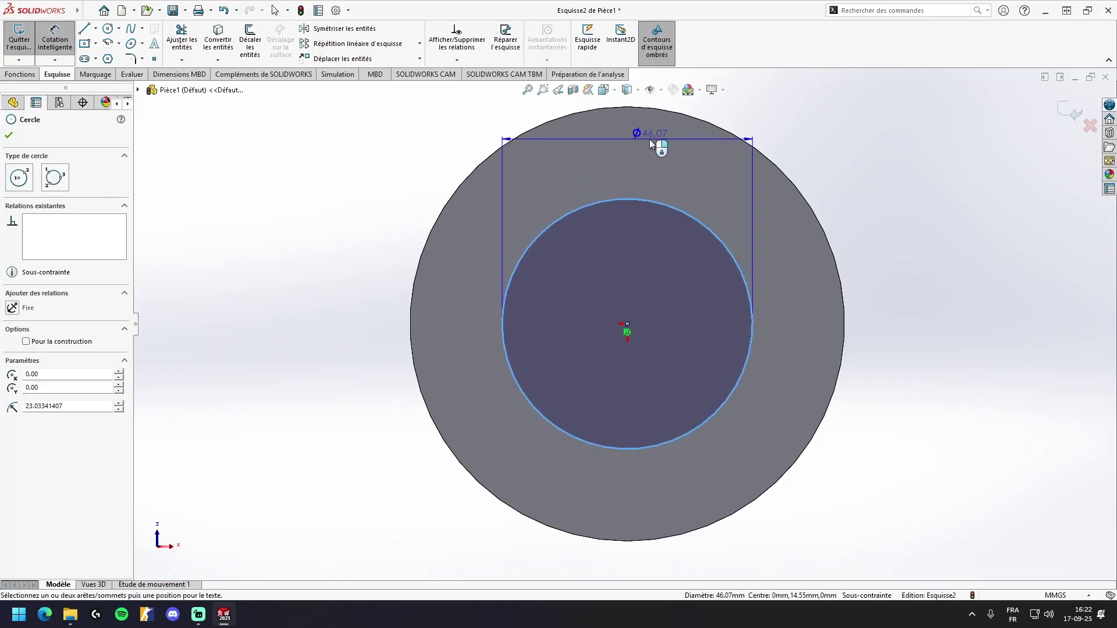
pyautogui.click(647, 138)
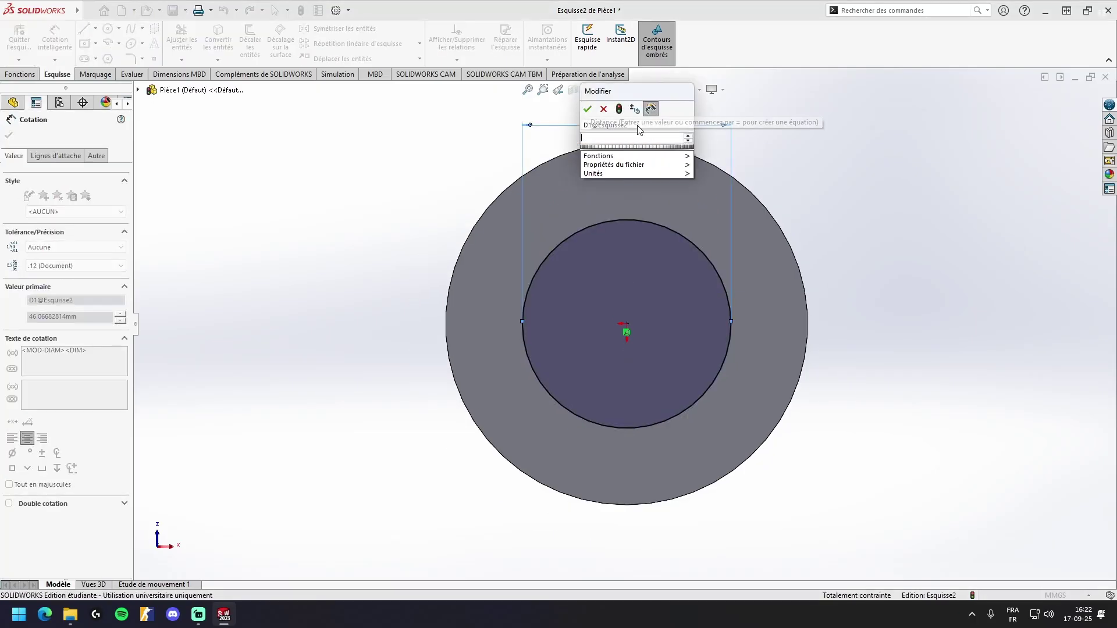
pyautogui.write('20')
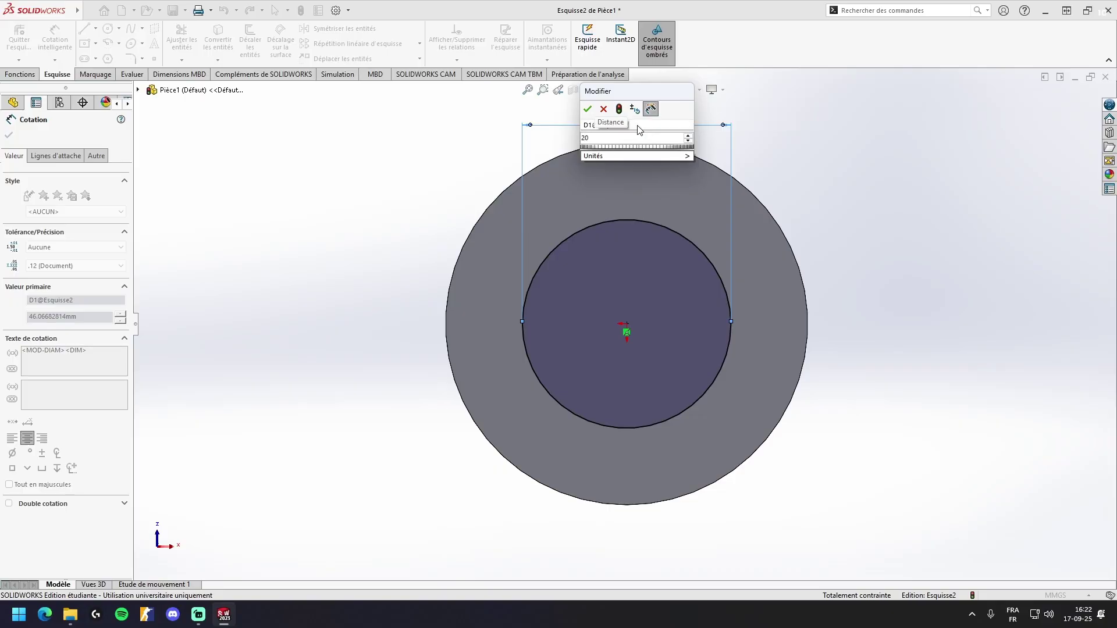
pyautogui.press('Return')
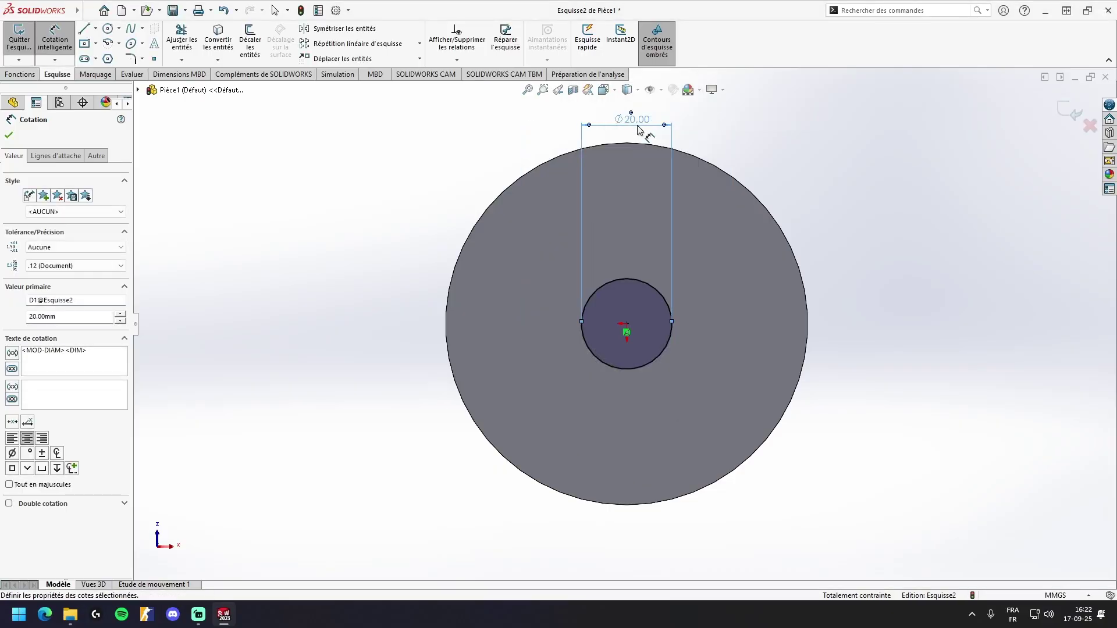
# Set the circle's diameter to 40 mm and finish dimensioning
pyautogui.doubleClick(638, 130)
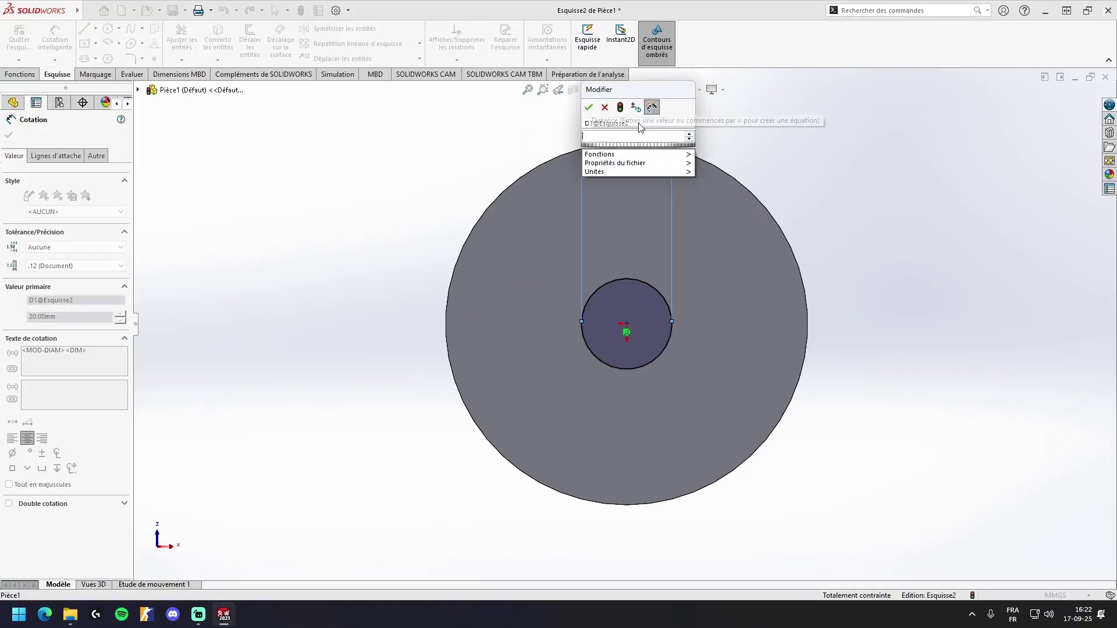
pyautogui.write('4')
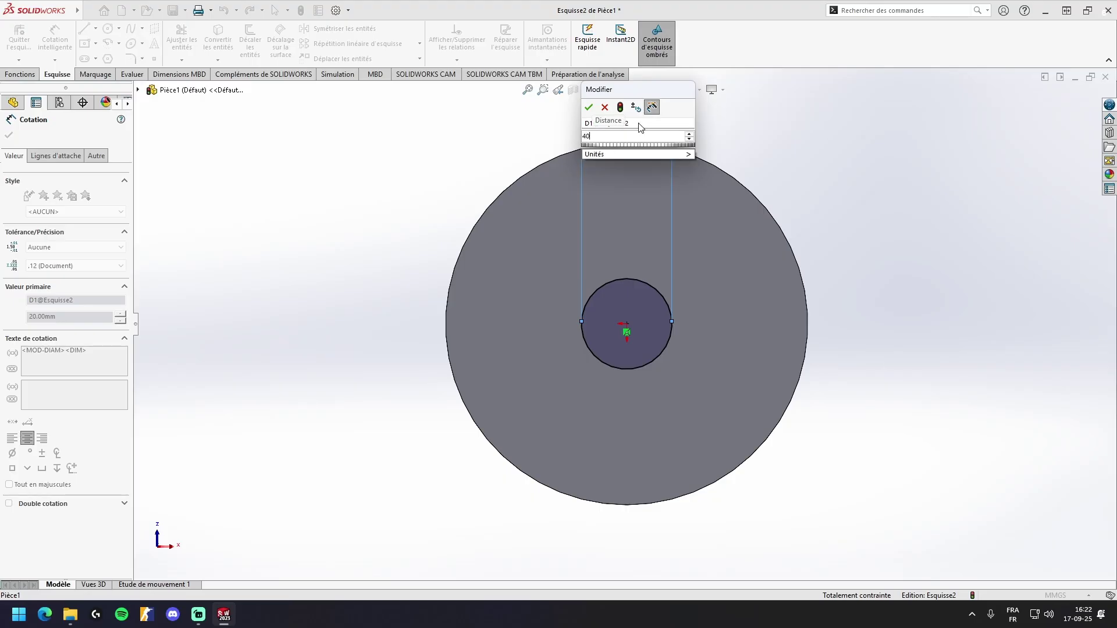
pyautogui.write('0')
pyautogui.press('Return')
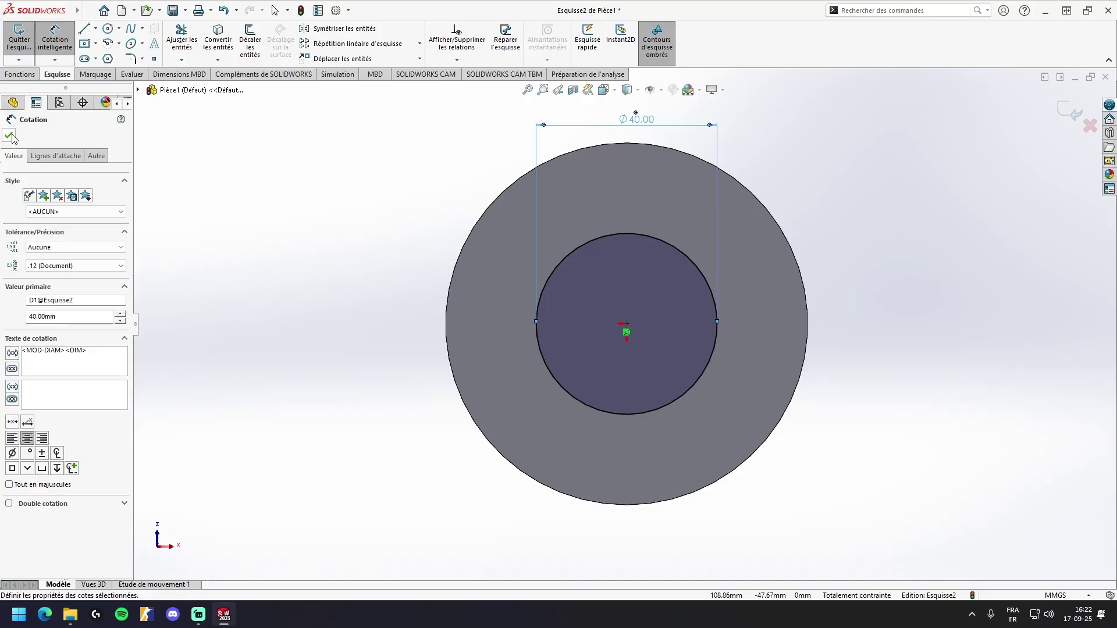
pyautogui.click(10, 136)
# Cut the 40 mm circle into the base as a blind extruded cut 15 mm deep
pyautogui.click(19, 73)
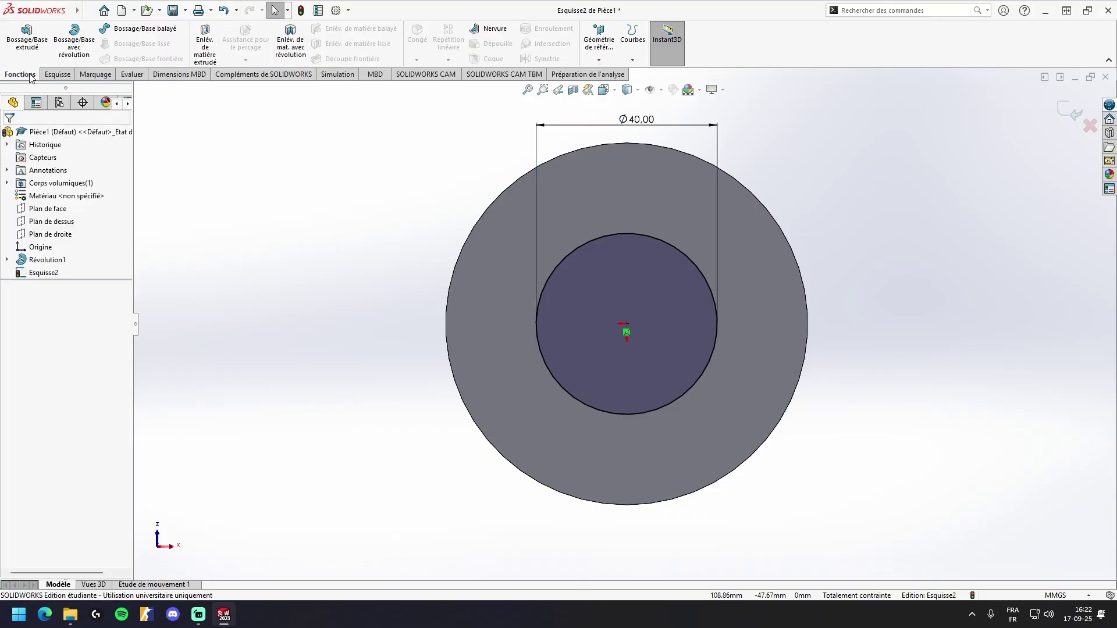
pyautogui.moveTo(515, 198); pyautogui.dragTo(469, 222, button='middle')
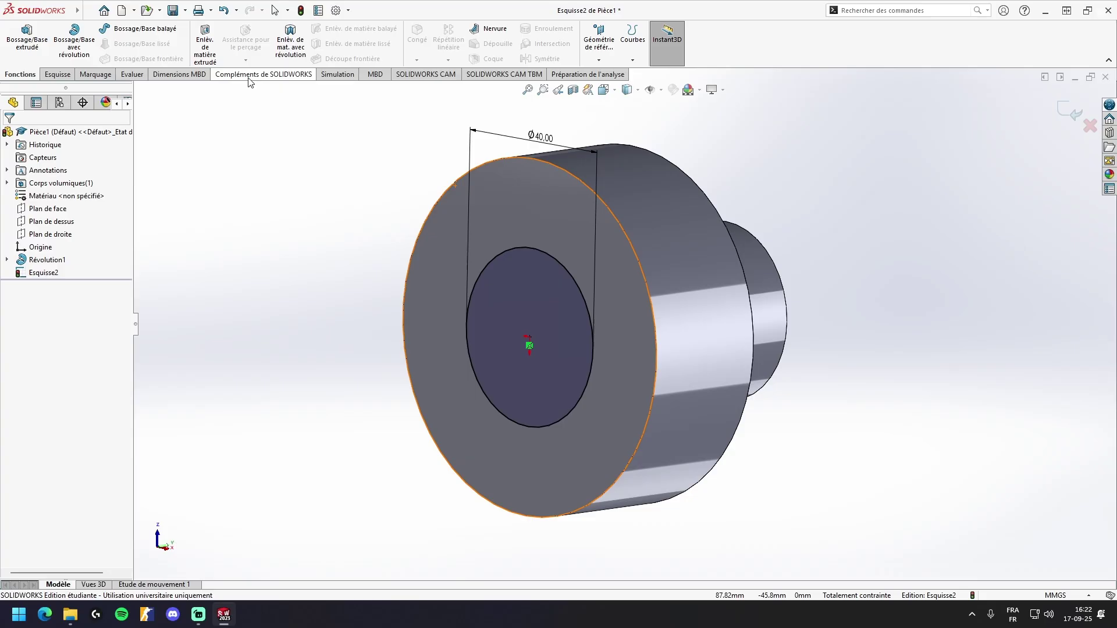
pyautogui.click(213, 56)
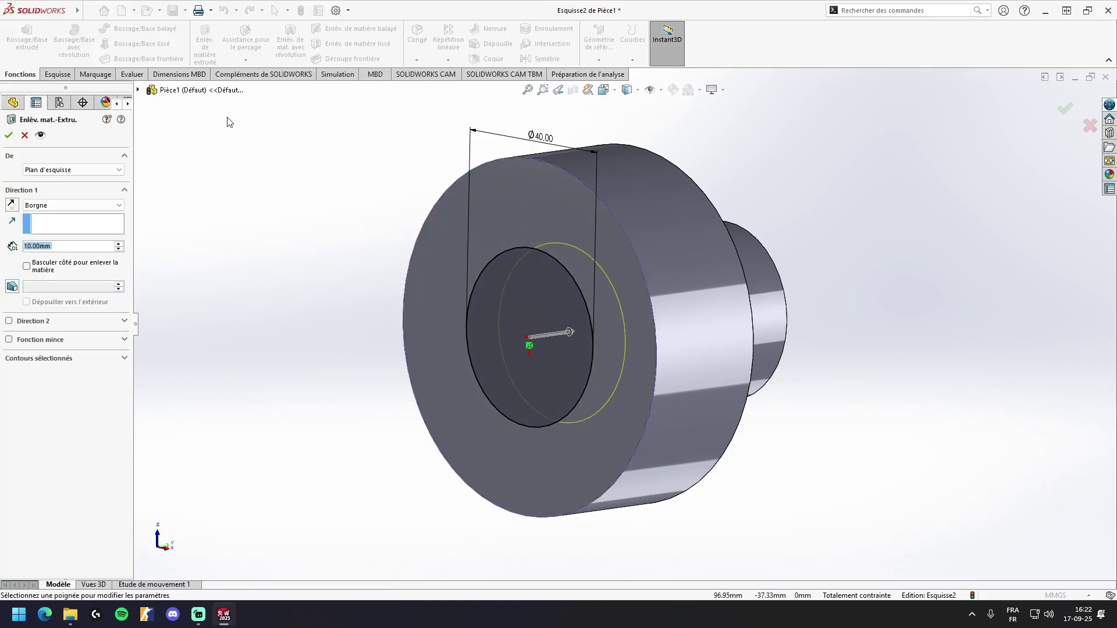
pyautogui.moveTo(254, 152); pyautogui.dragTo(194, 169, button='middle')
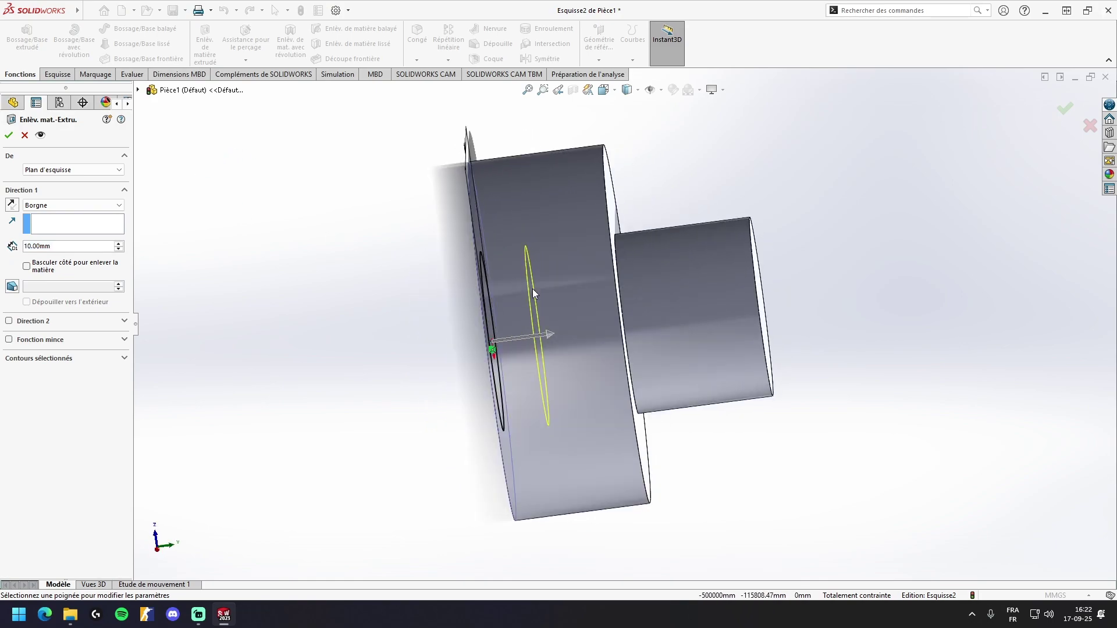
pyautogui.moveTo(554, 342); pyautogui.dragTo(558, 335)
pyautogui.moveTo(140, 186); pyautogui.dragTo(166, 189, button='middle')
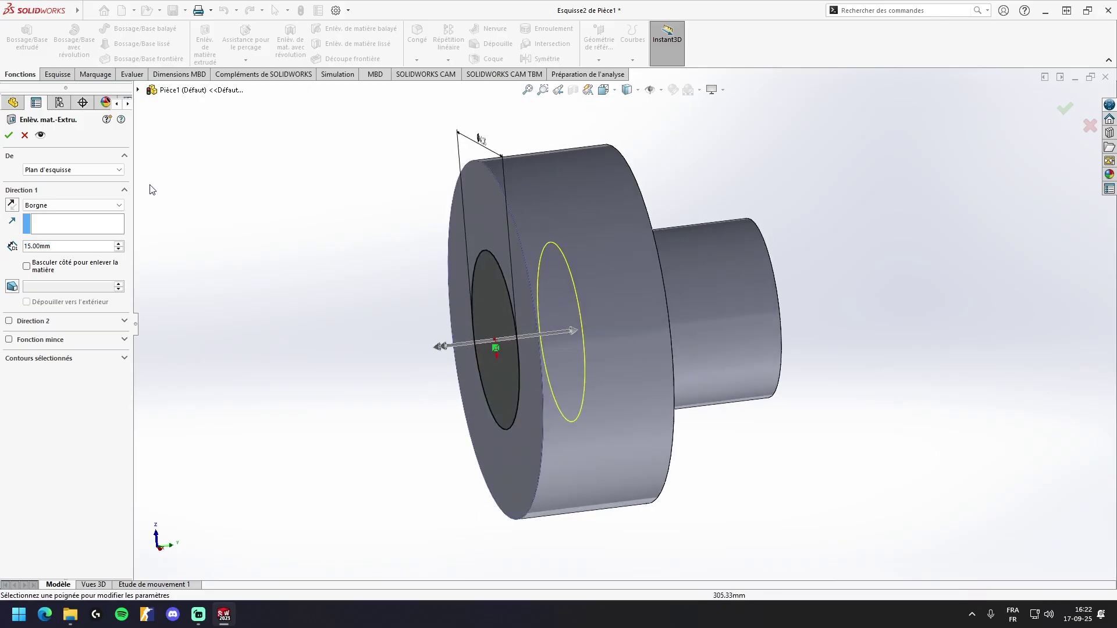
pyautogui.click(10, 136)
# Chamfer the upper outer edge of the wide base with a 5 mm distance at 45 degrees
pyautogui.moveTo(297, 203); pyautogui.dragTo(436, 206, button='middle')
pyautogui.scroll(4, 436, 206)
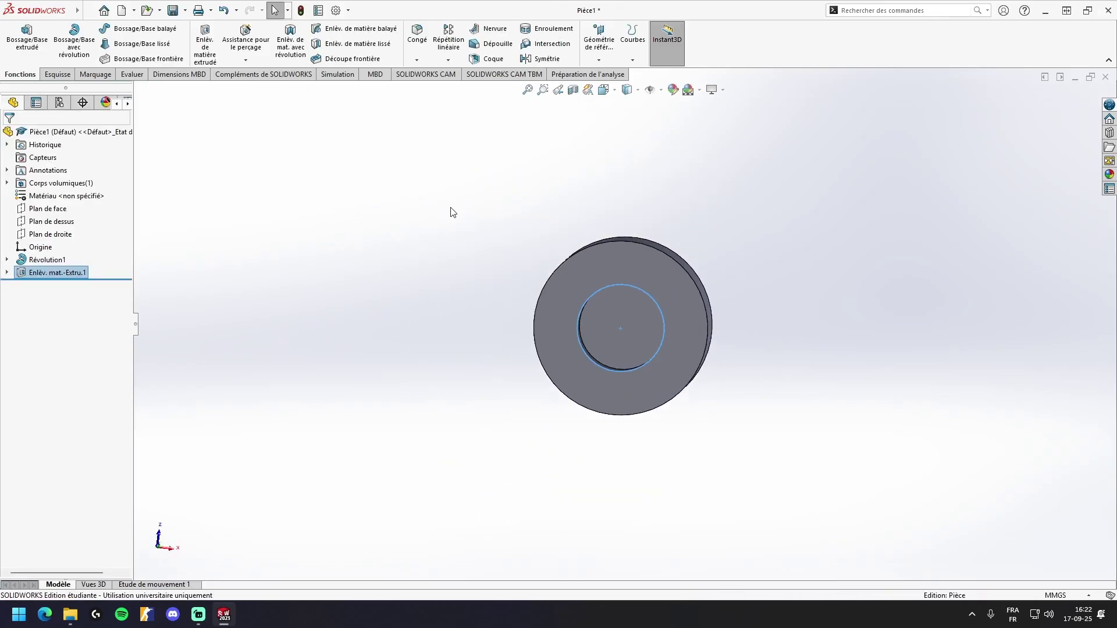
pyautogui.click(708, 195)
pyautogui.moveTo(708, 199); pyautogui.dragTo(645, 490, button='middle')
pyautogui.moveTo(563, 483); pyautogui.dragTo(474, 357, button='middle')
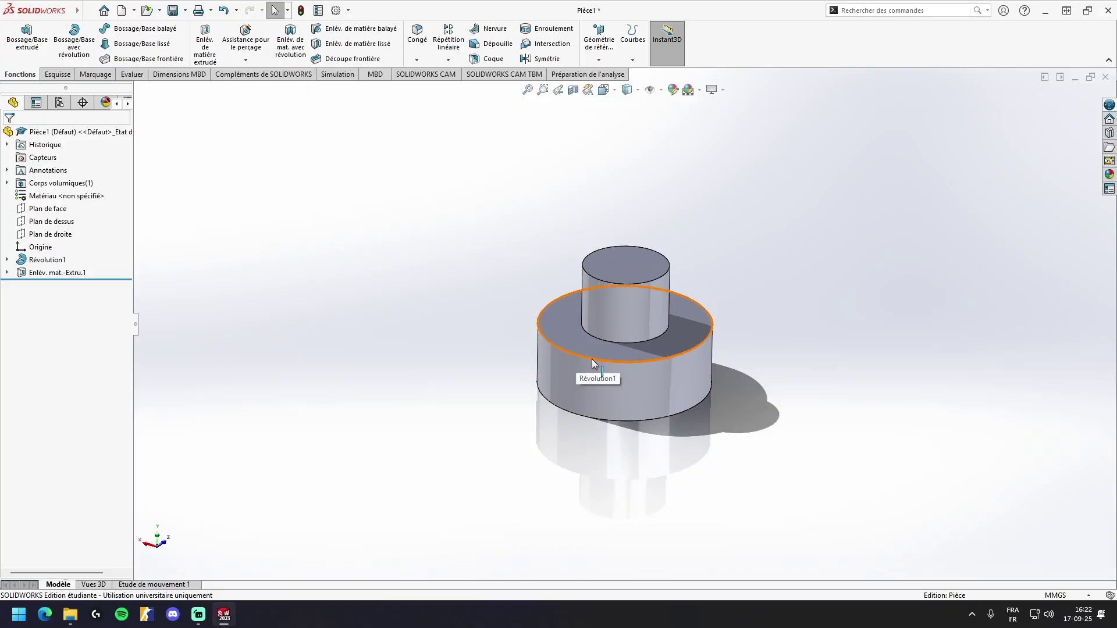
pyautogui.rightClick(592, 360)
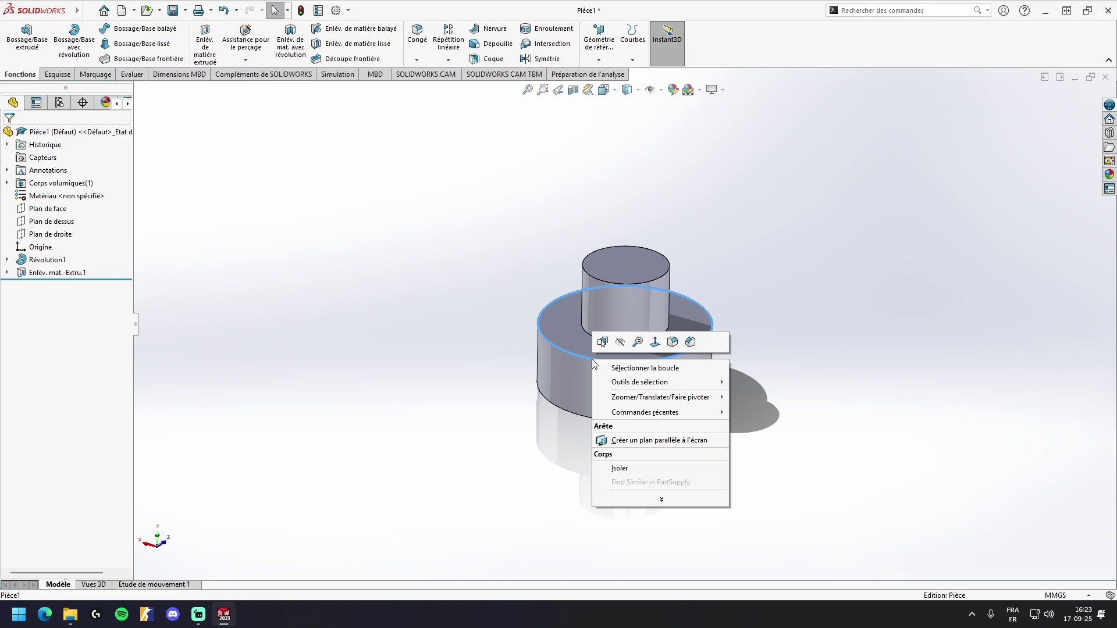
pyautogui.click(691, 343)
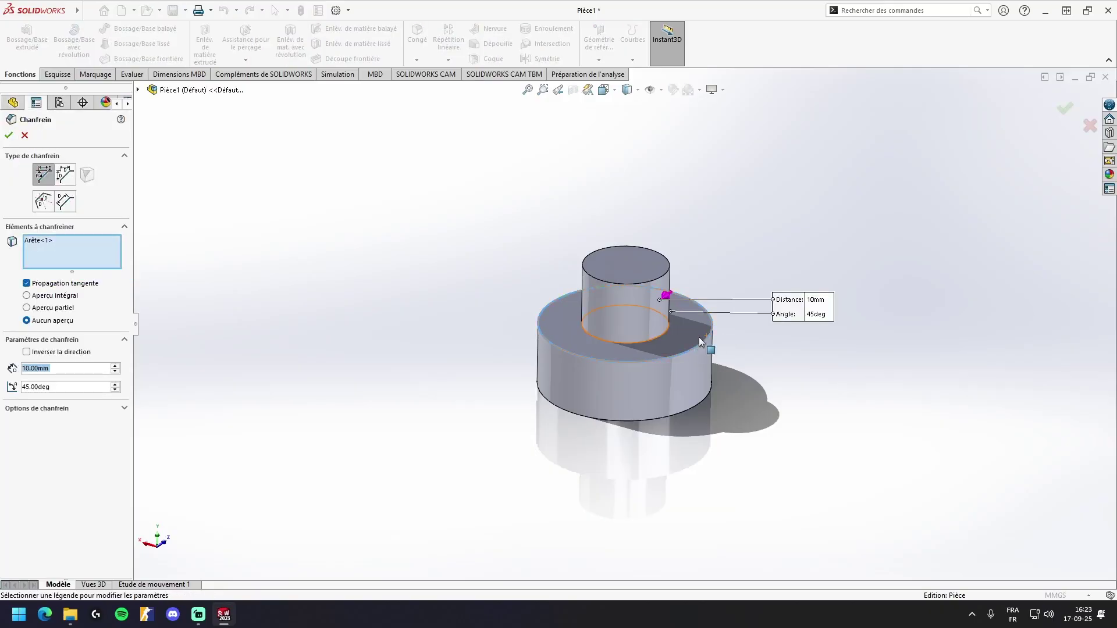
pyautogui.click(164, 384)
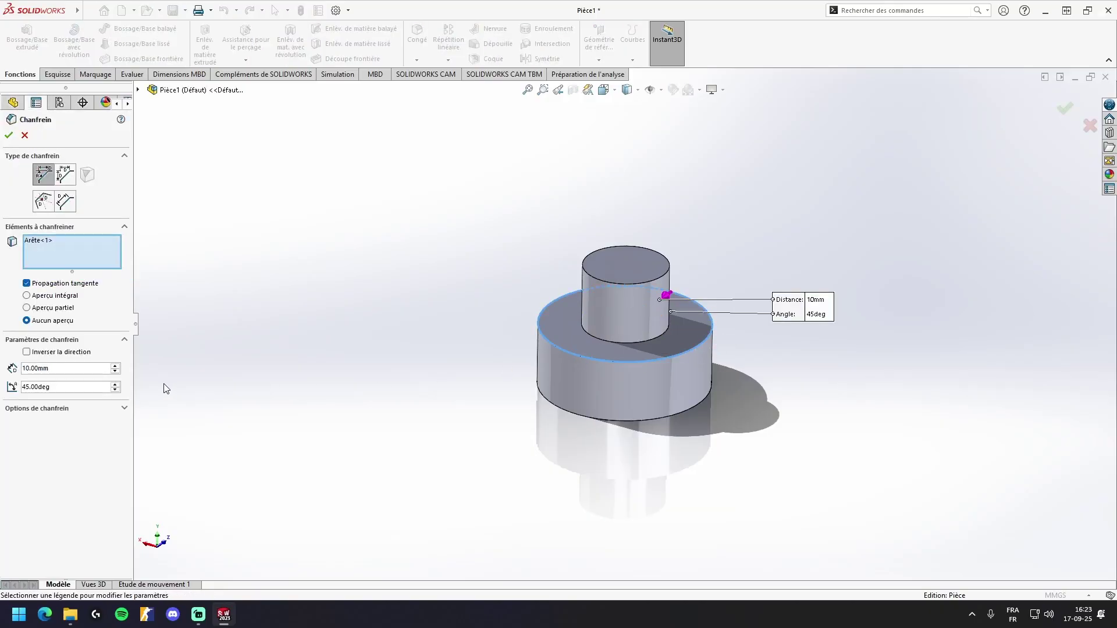
pyautogui.click(84, 368)
pyautogui.write('5')
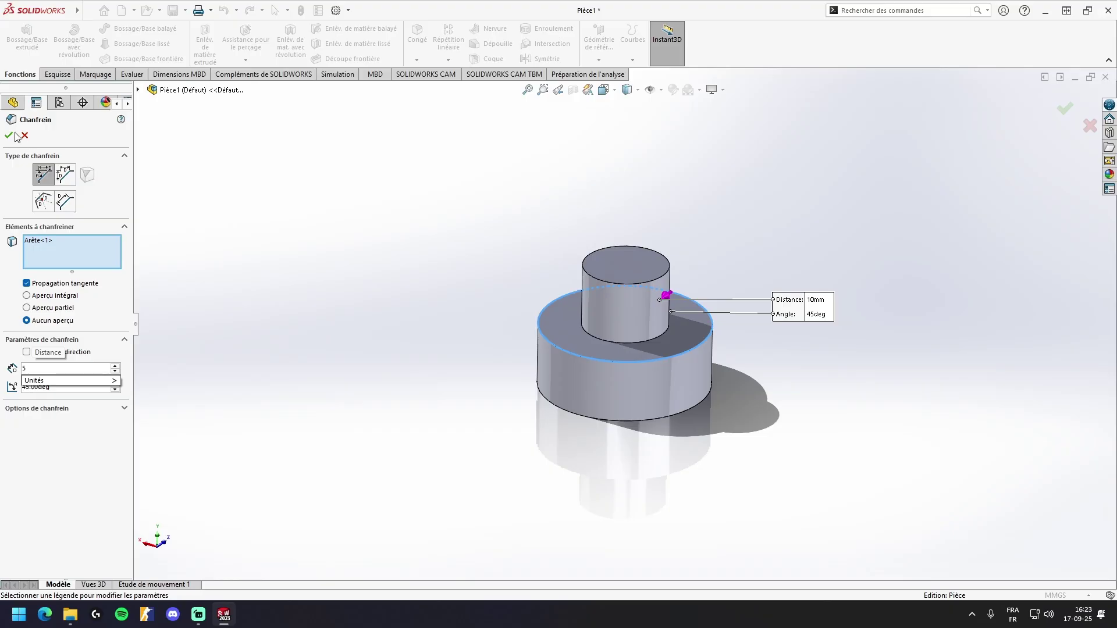
pyautogui.click(8, 136)
# Fillet the edge where the narrow cylinder meets the base and the cylinder's top edge with a 2 mm radius
pyautogui.moveTo(445, 308); pyautogui.dragTo(556, 295, button='middle')
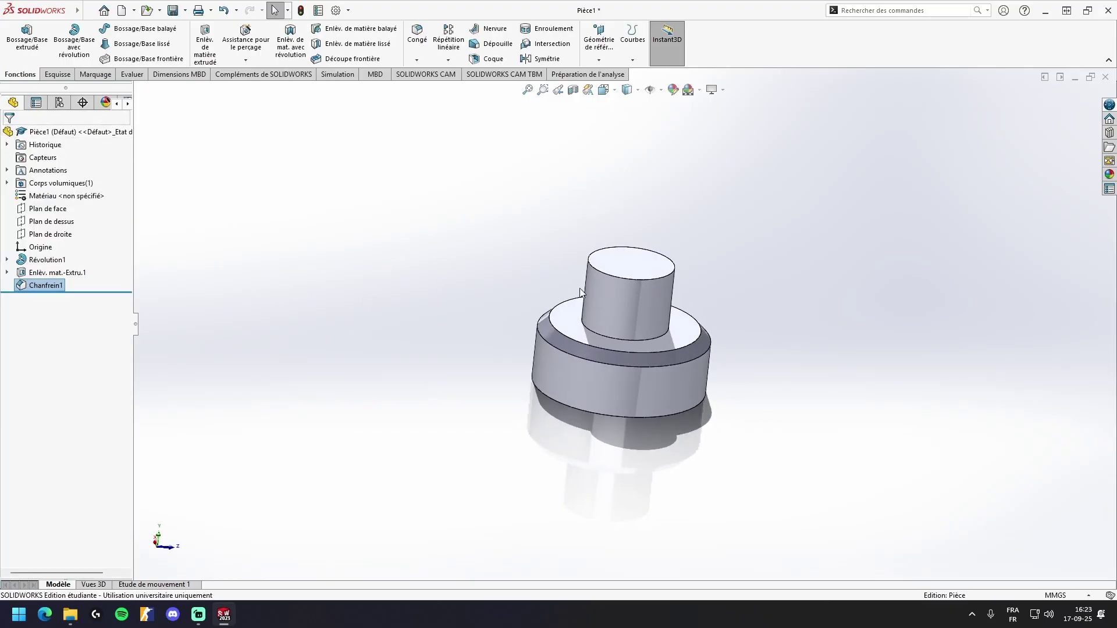
pyautogui.click(618, 278)
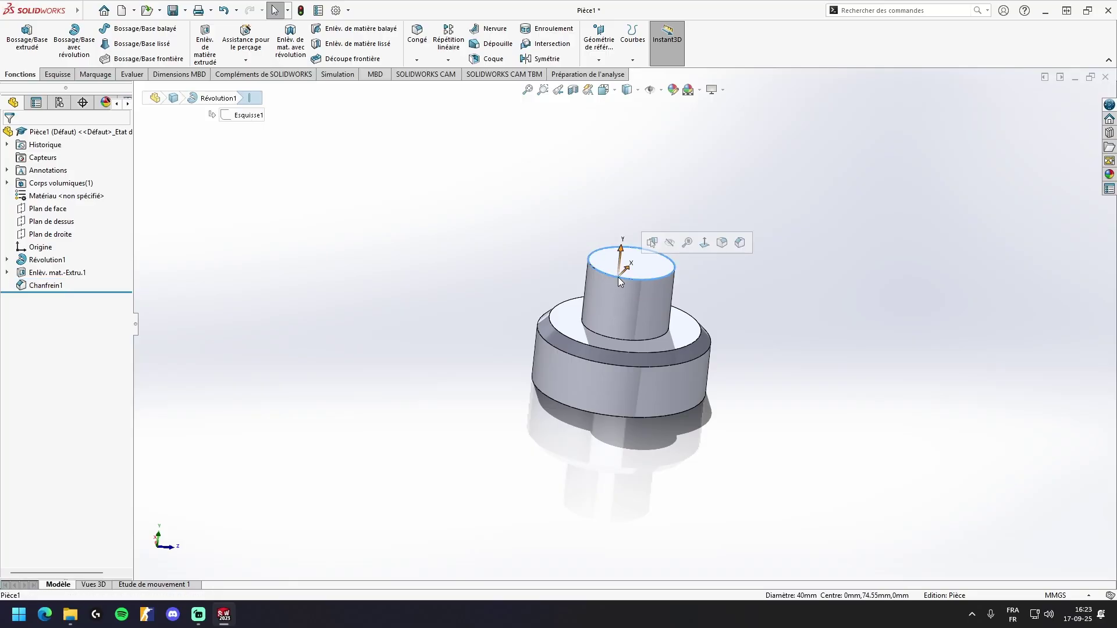
pyautogui.click(561, 263)
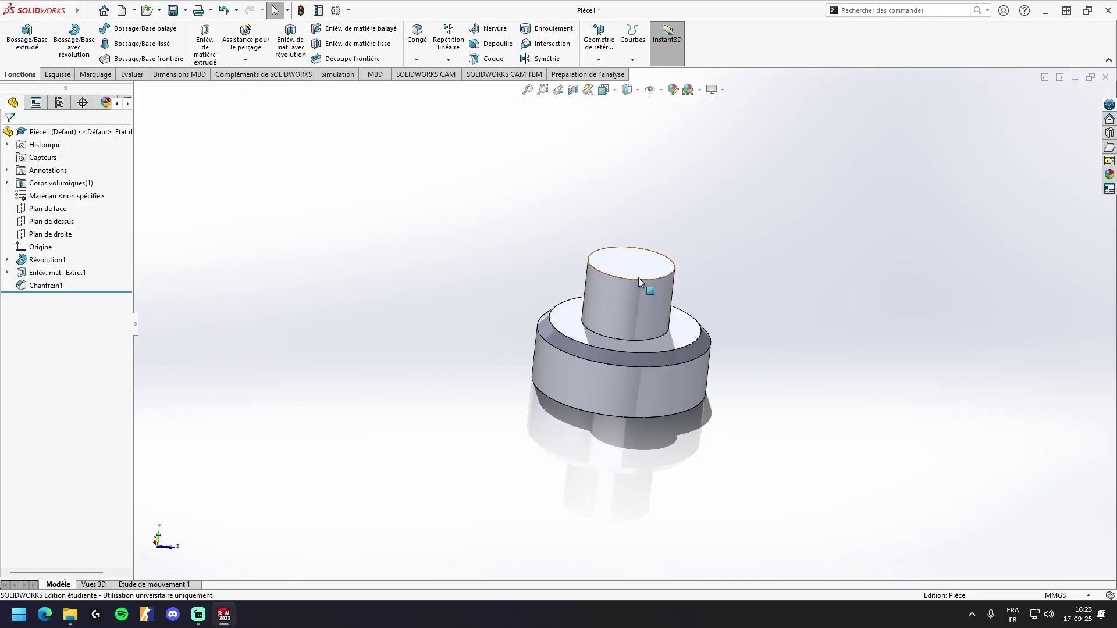
pyautogui.click(637, 340)
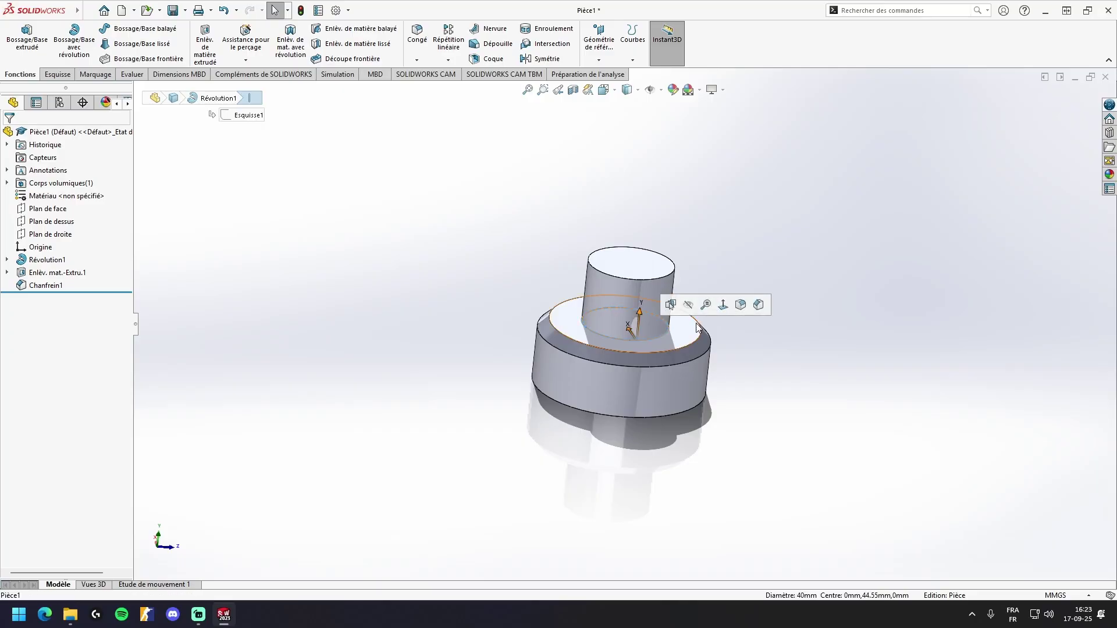
pyautogui.rightClick(647, 338)
pyautogui.click(640, 340)
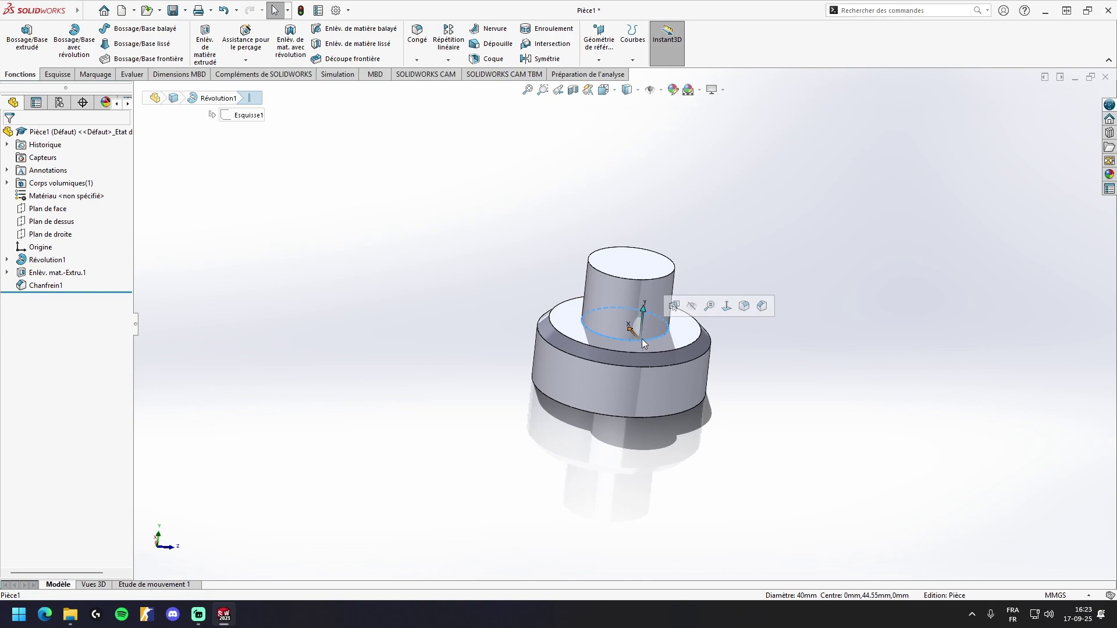
pyautogui.click(744, 307)
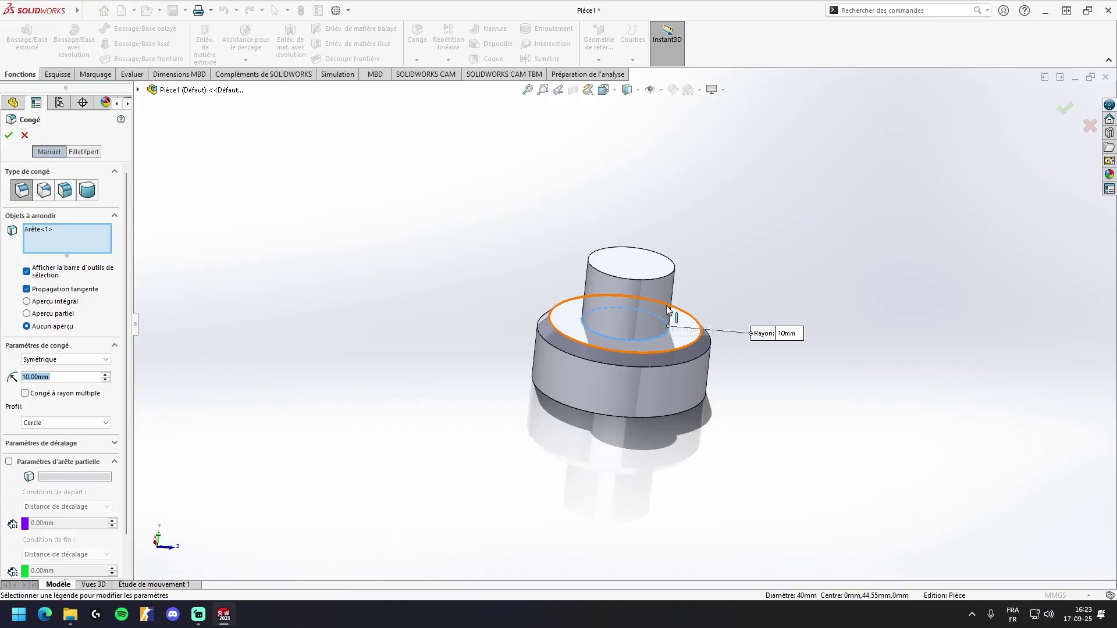
pyautogui.write('2')
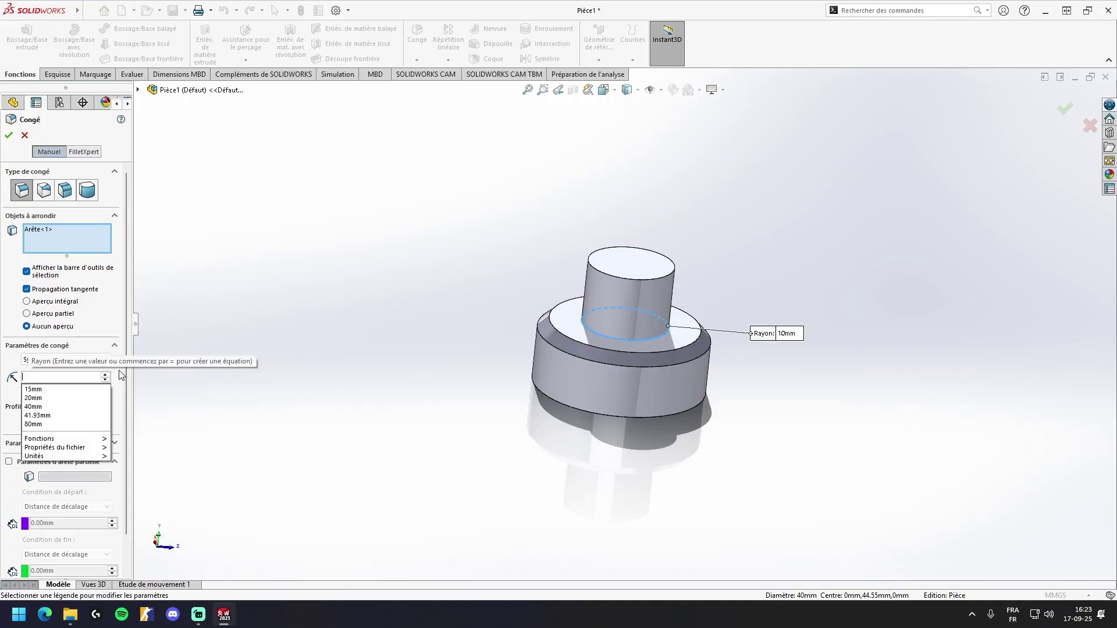
pyautogui.click(643, 280)
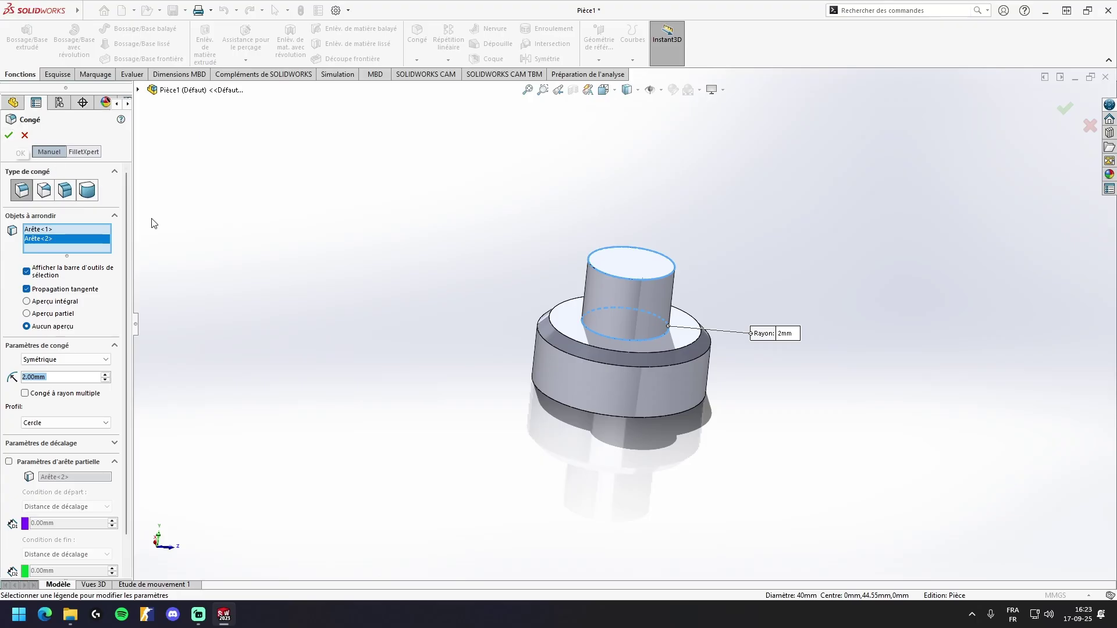
pyautogui.click(8, 134)
# Chamfer the edges of the base's ring-shaped bottom face with a 2 mm distance at 45 degrees
pyautogui.moveTo(486, 361); pyautogui.dragTo(536, 109, button='middle')
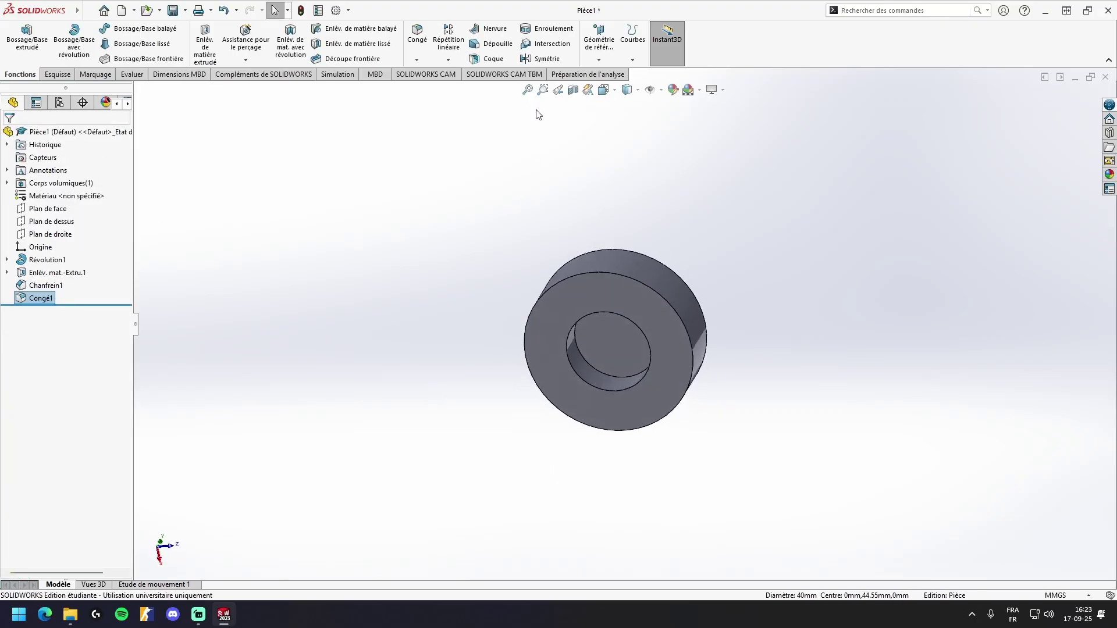
pyautogui.click(661, 336)
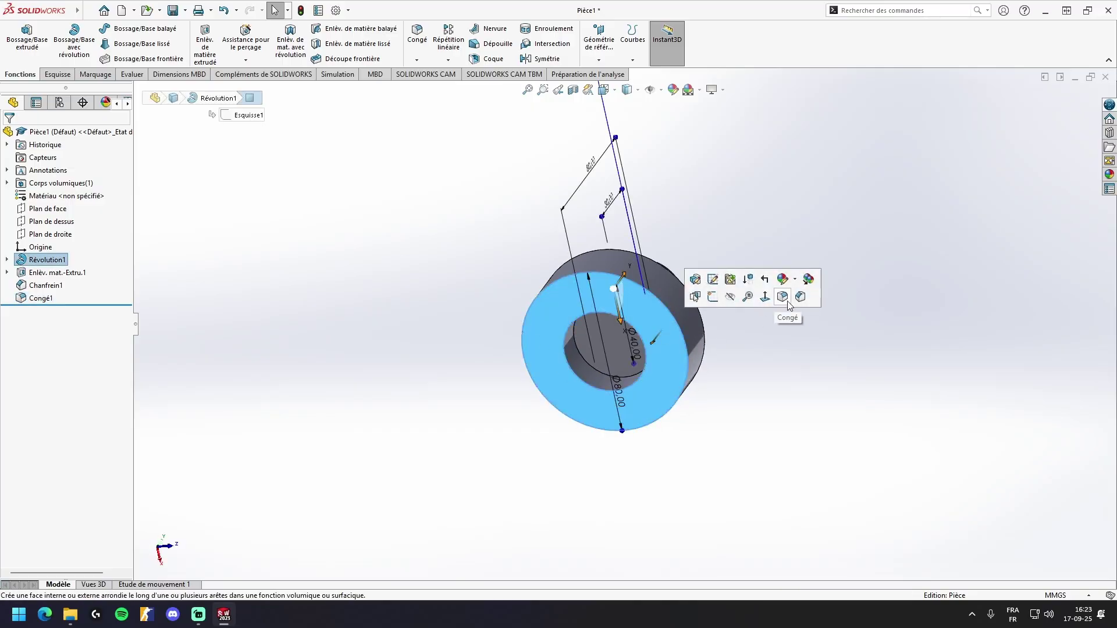
pyautogui.click(749, 422)
pyautogui.click(659, 379)
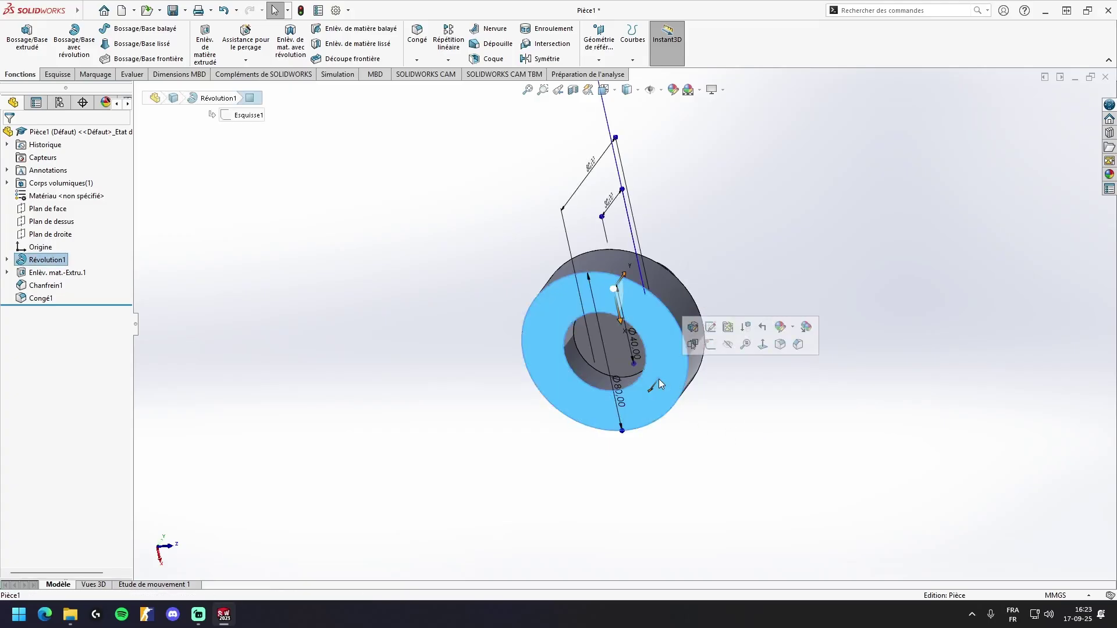
pyautogui.click(798, 344)
pyautogui.moveTo(386, 371); pyautogui.dragTo(358, 391, button='middle')
pyautogui.doubleClick(91, 368)
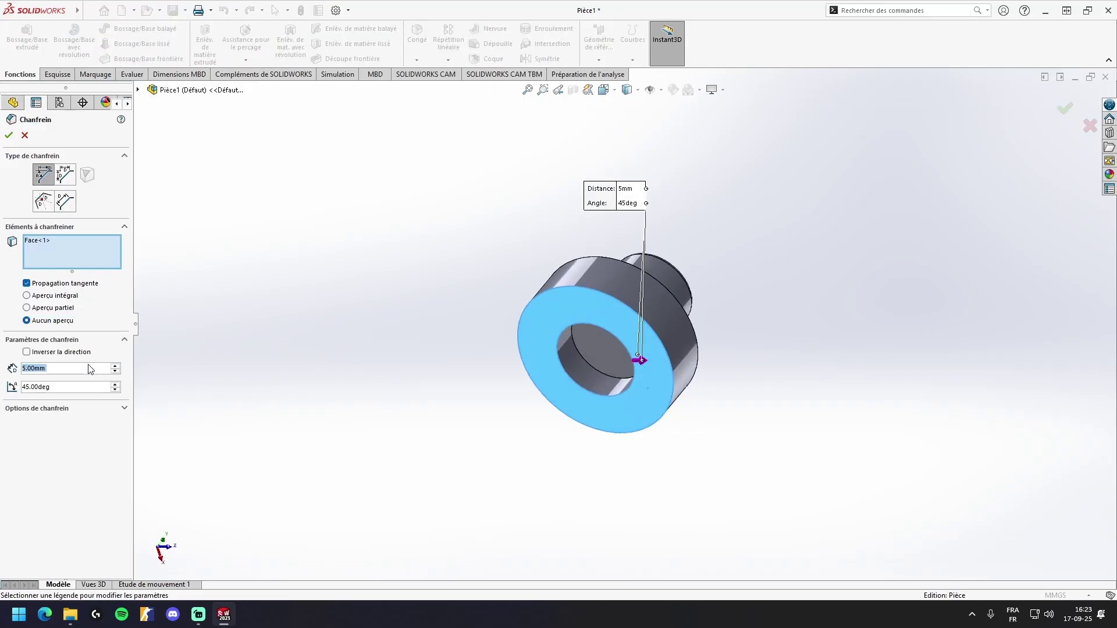
pyautogui.write('2')
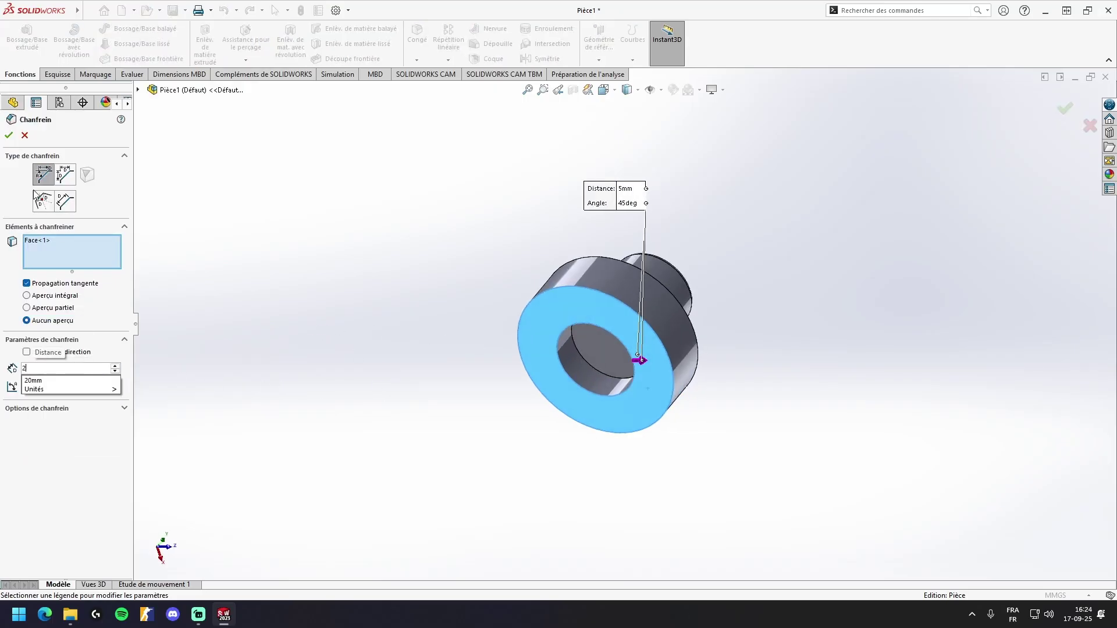
pyautogui.press('Return')
pyautogui.click(8, 136)
# Show a section view of the part through the front plane (Plan de face) to examine the recess and edges
pyautogui.moveTo(472, 274); pyautogui.dragTo(673, 251, button='middle')
pyautogui.scroll(-3, 619, 342)
pyautogui.scroll(5, 619, 342)
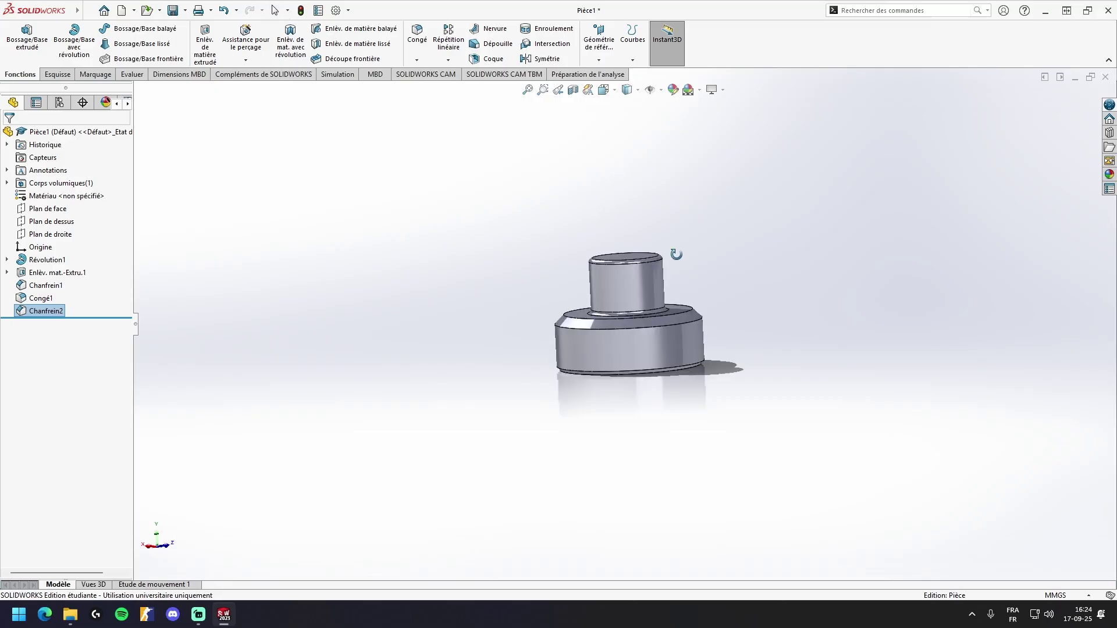
pyautogui.click(571, 93)
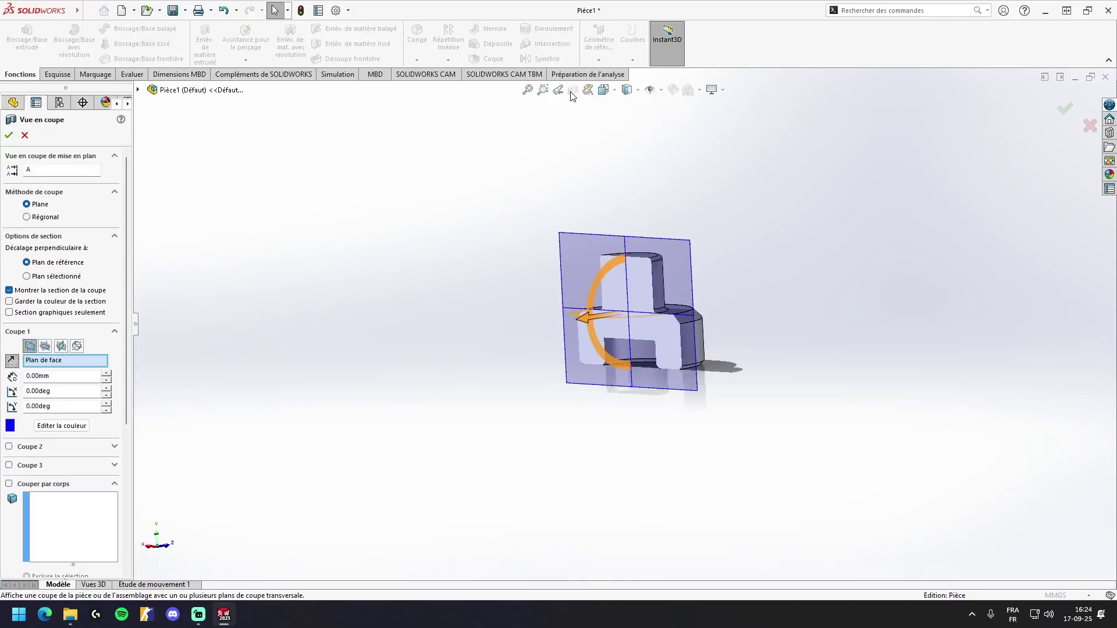
pyautogui.moveTo(620, 199); pyautogui.dragTo(684, 203, button='middle')
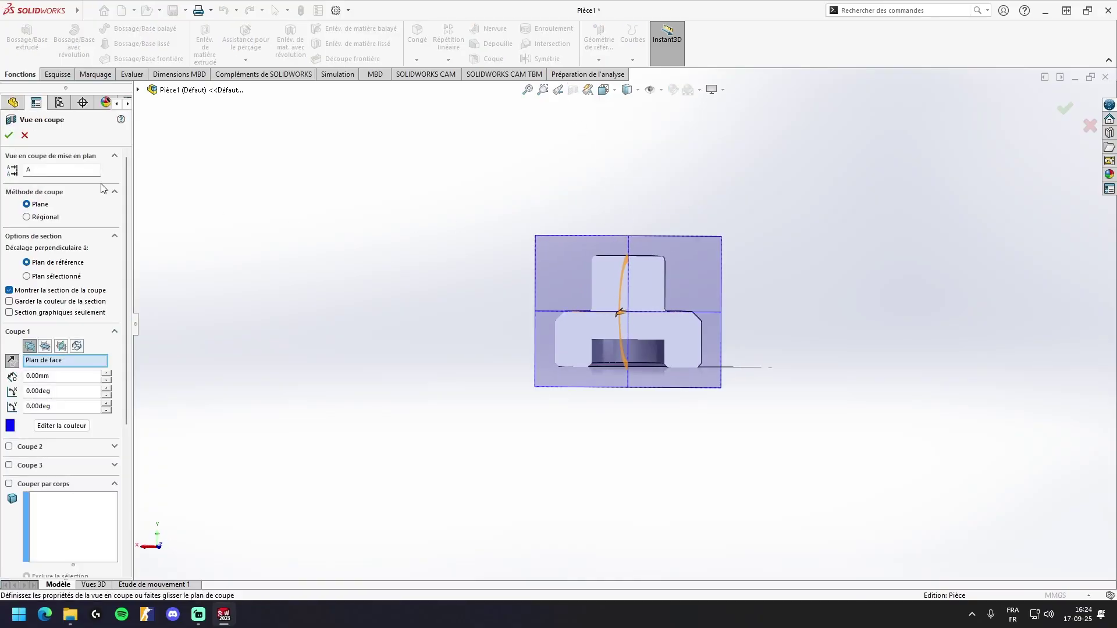
pyautogui.click(9, 135)
pyautogui.moveTo(539, 319); pyautogui.dragTo(474, 357, button='middle')
pyautogui.scroll(2, 460, 306)
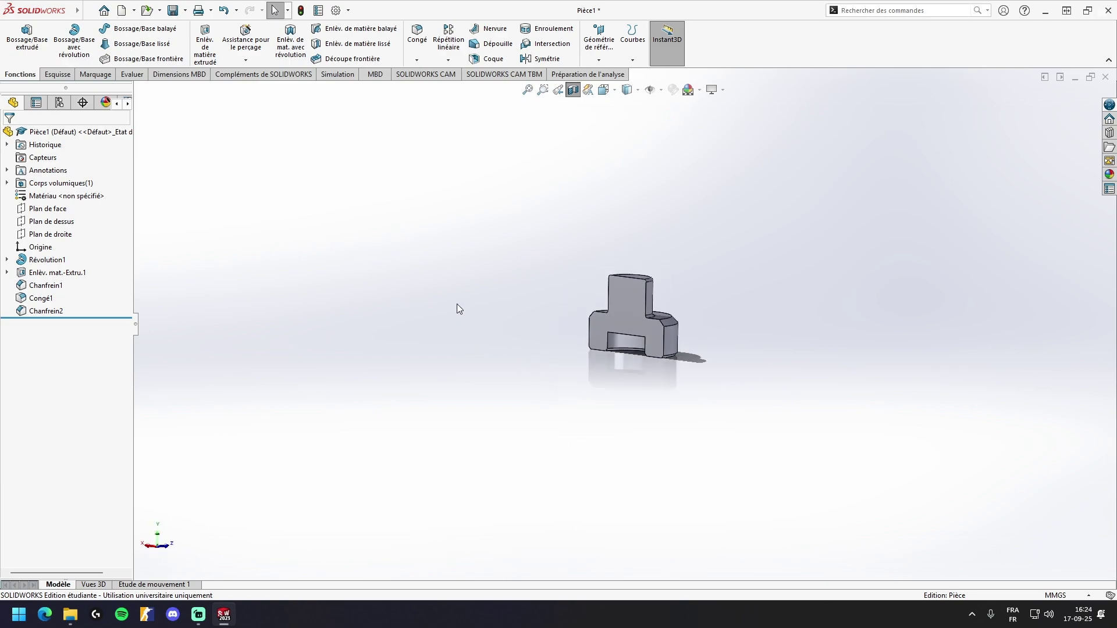